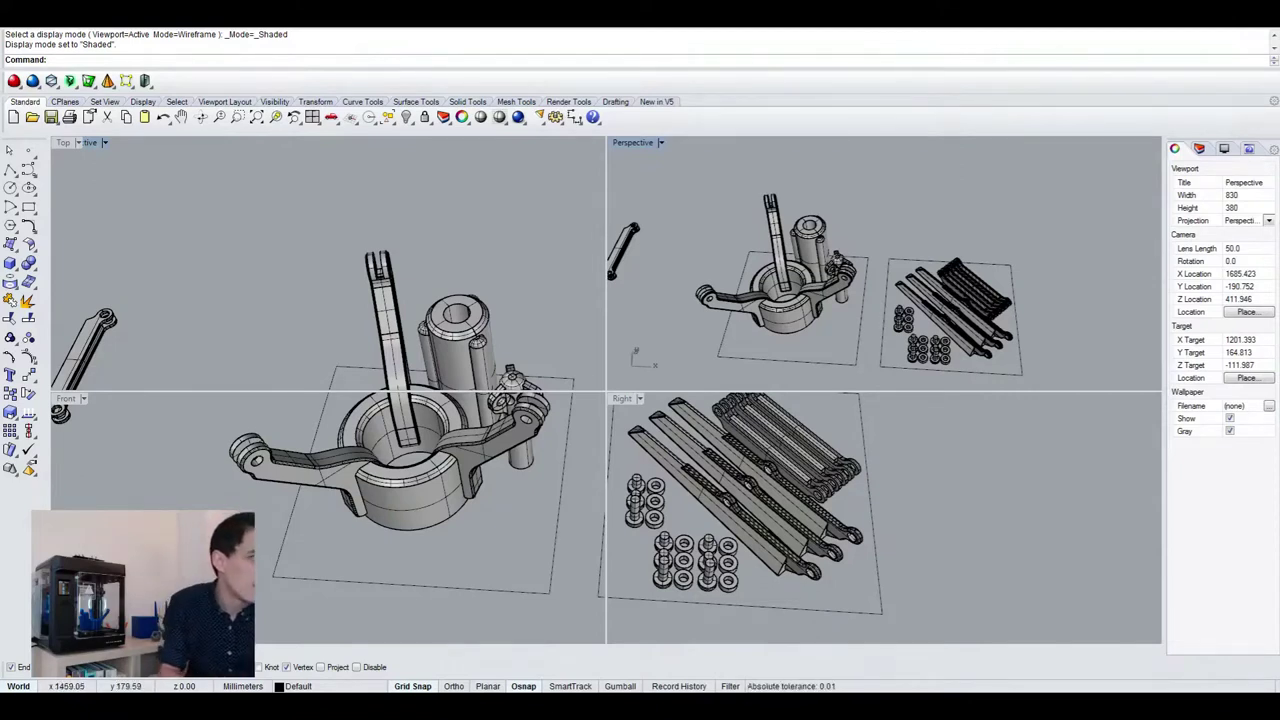
# - Select two claw parts in Rhinoceros' Perspective viewport to review them, then clear the selection
pyautogui.click(802, 308)
pyautogui.click(926, 350)
pyautogui.press('Escape')
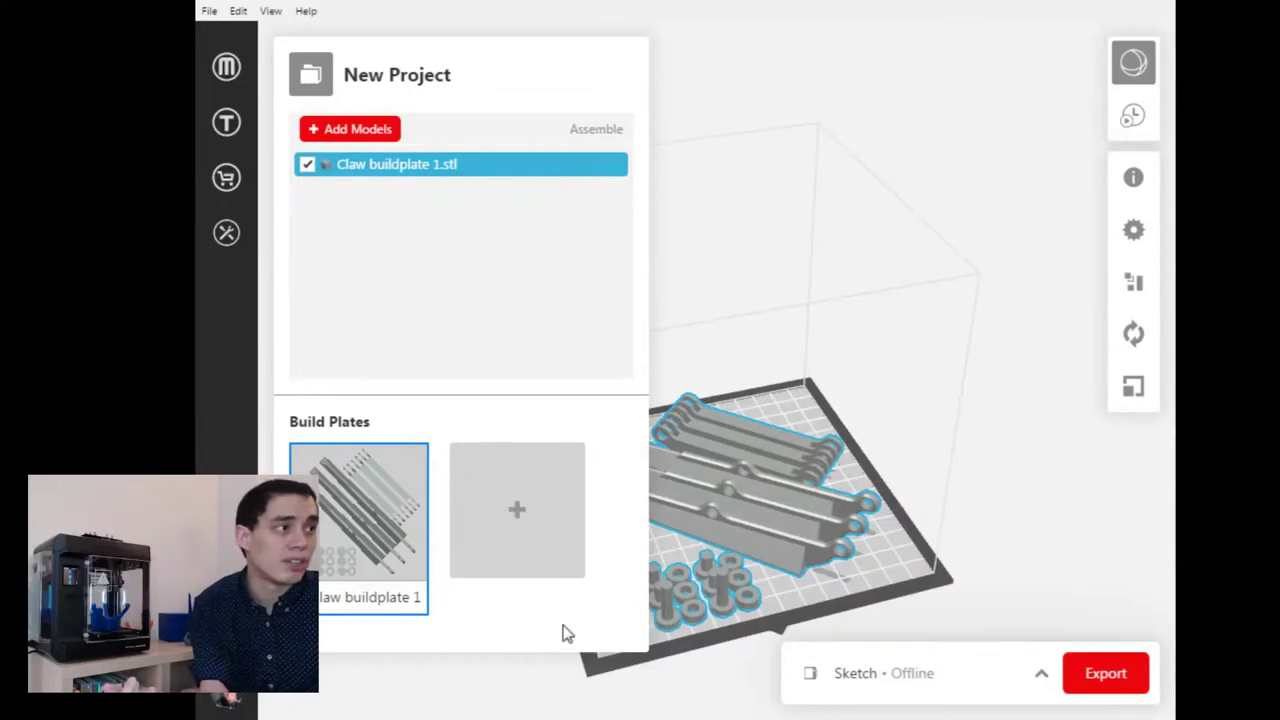
# - Create a second build plate for Claw buildplate 2 and orbit around the hub model to inspect it
pyautogui.click(510, 508)
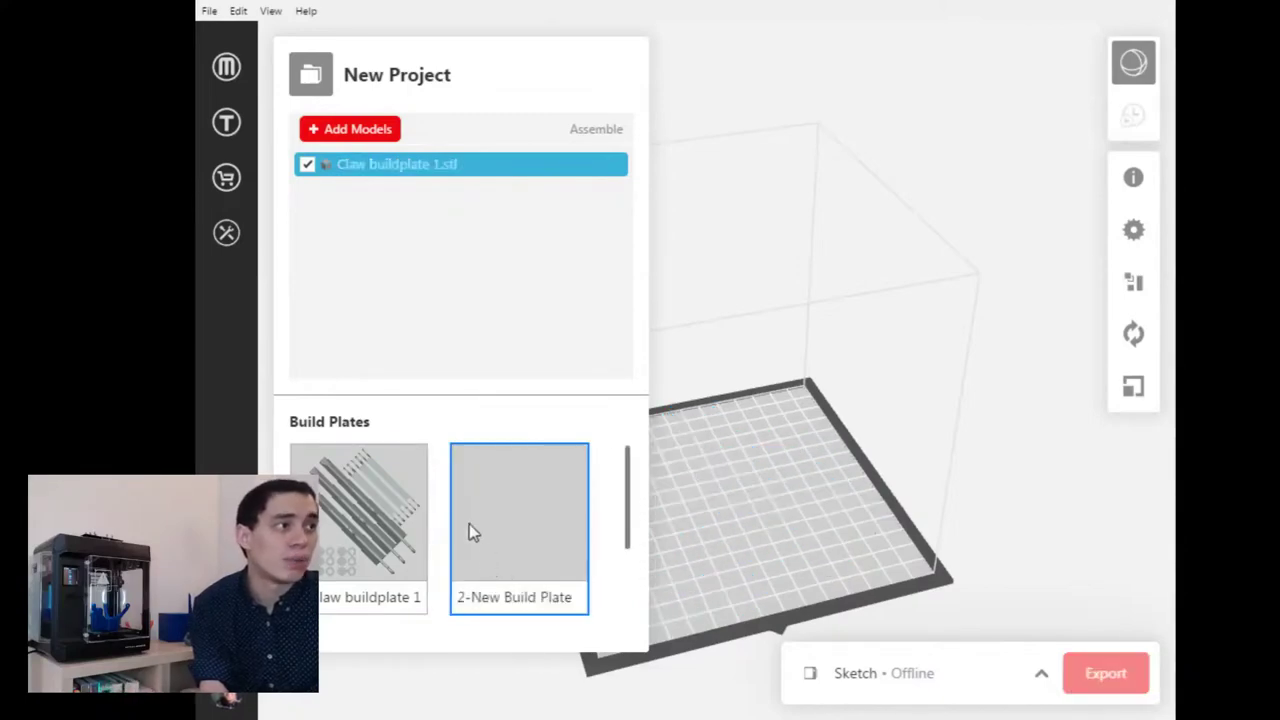
pyautogui.click(310, 76)
pyautogui.click(310, 76)
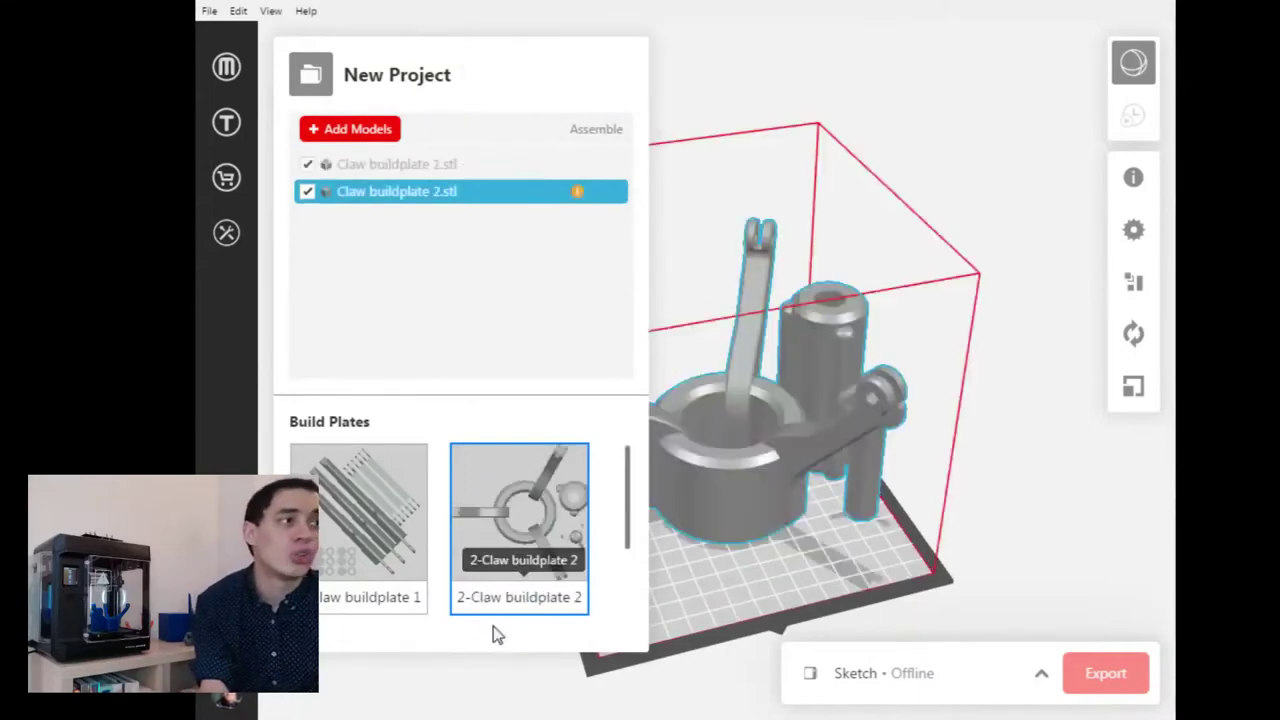
pyautogui.moveTo(838, 504); pyautogui.dragTo(880, 502, button='right')
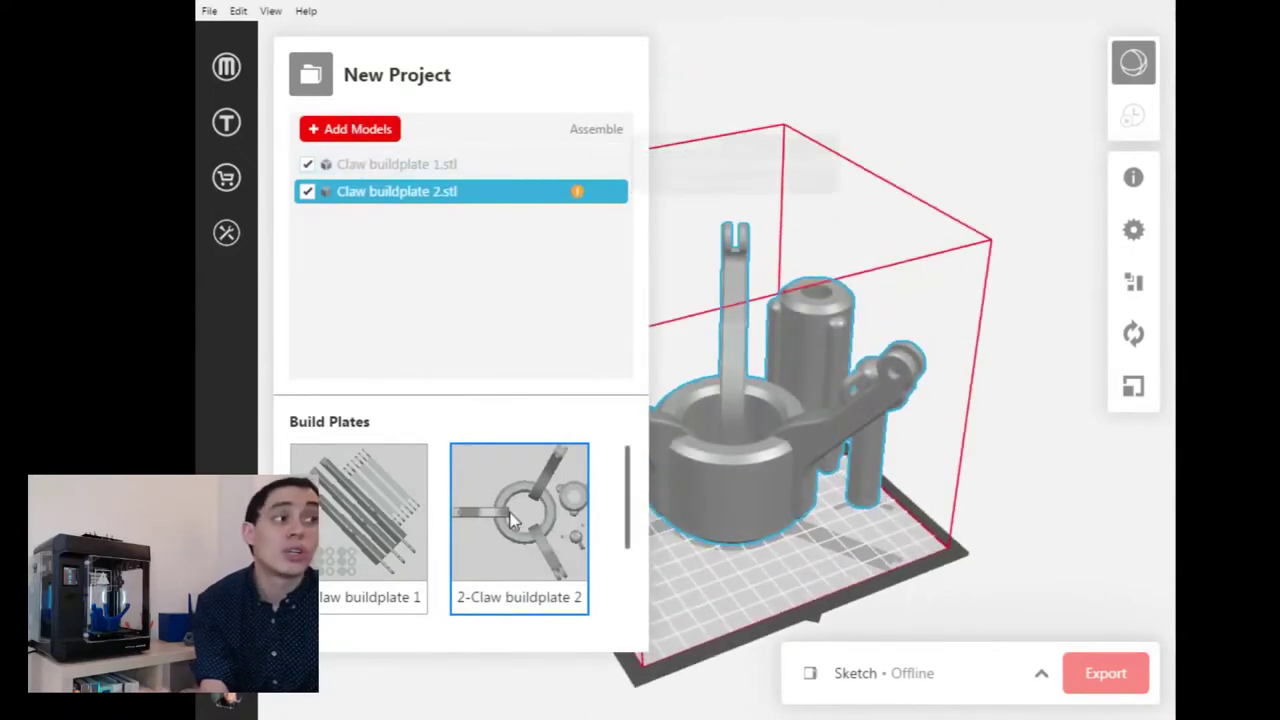
pyautogui.scroll(-3, 557, 546)
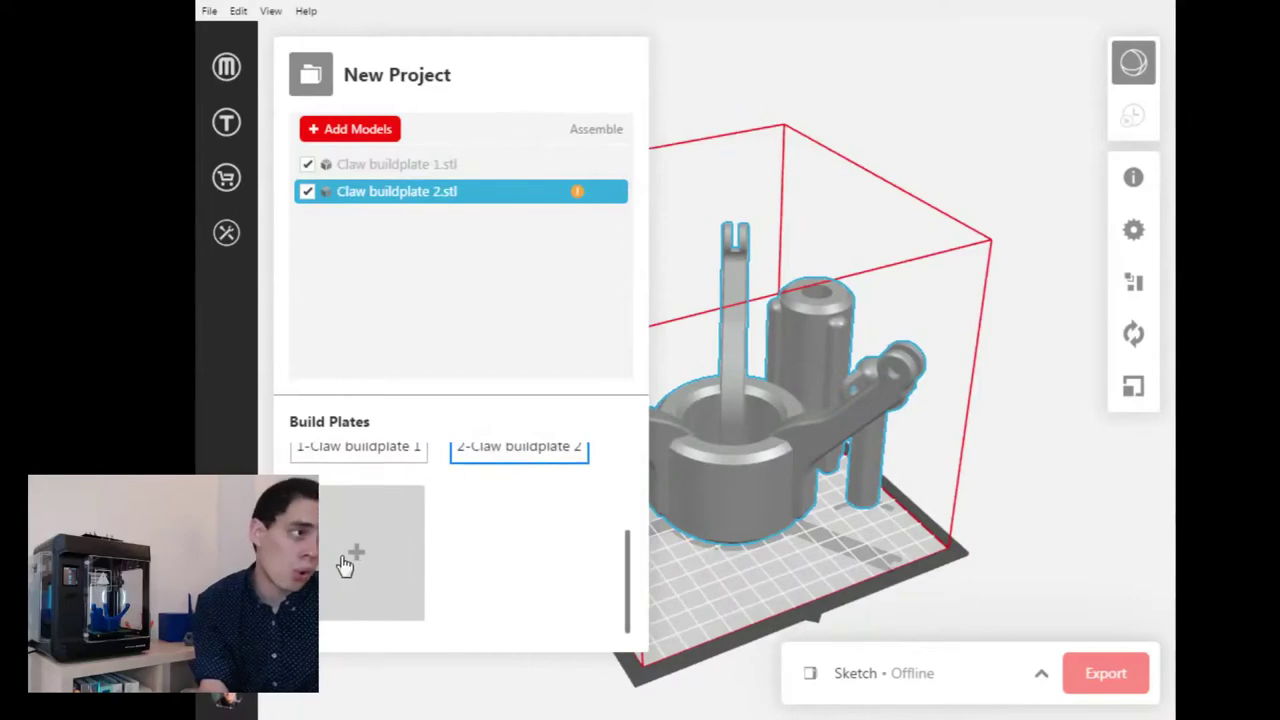
# - Put Claw Trident on a third plate and stand it upright by placing its end face at Bottom
pyautogui.click(386, 552)
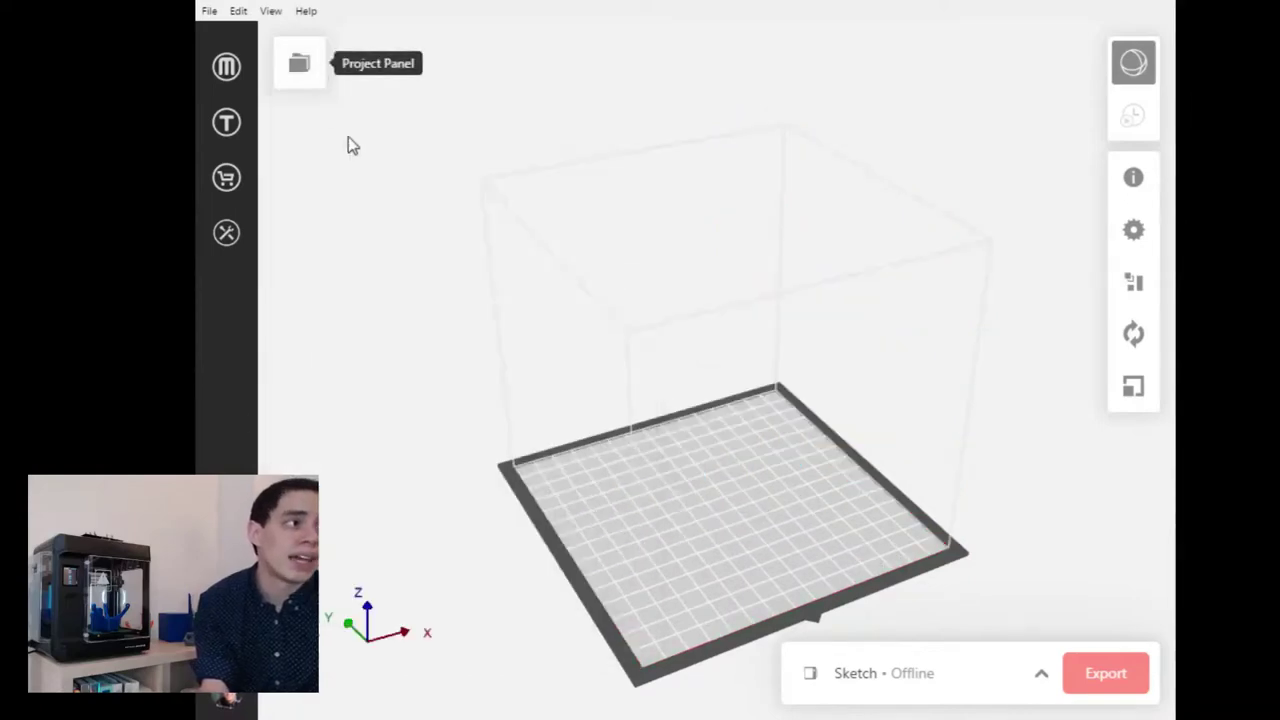
pyautogui.click(306, 76)
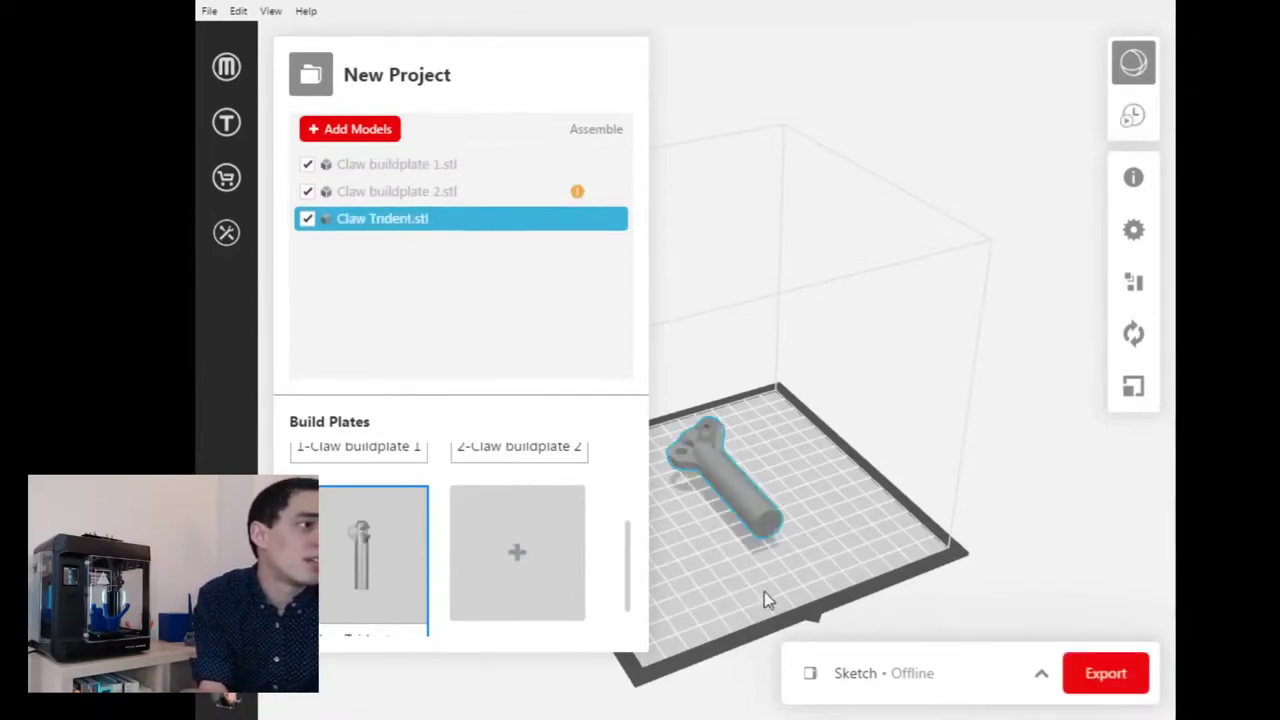
pyautogui.click(1136, 334)
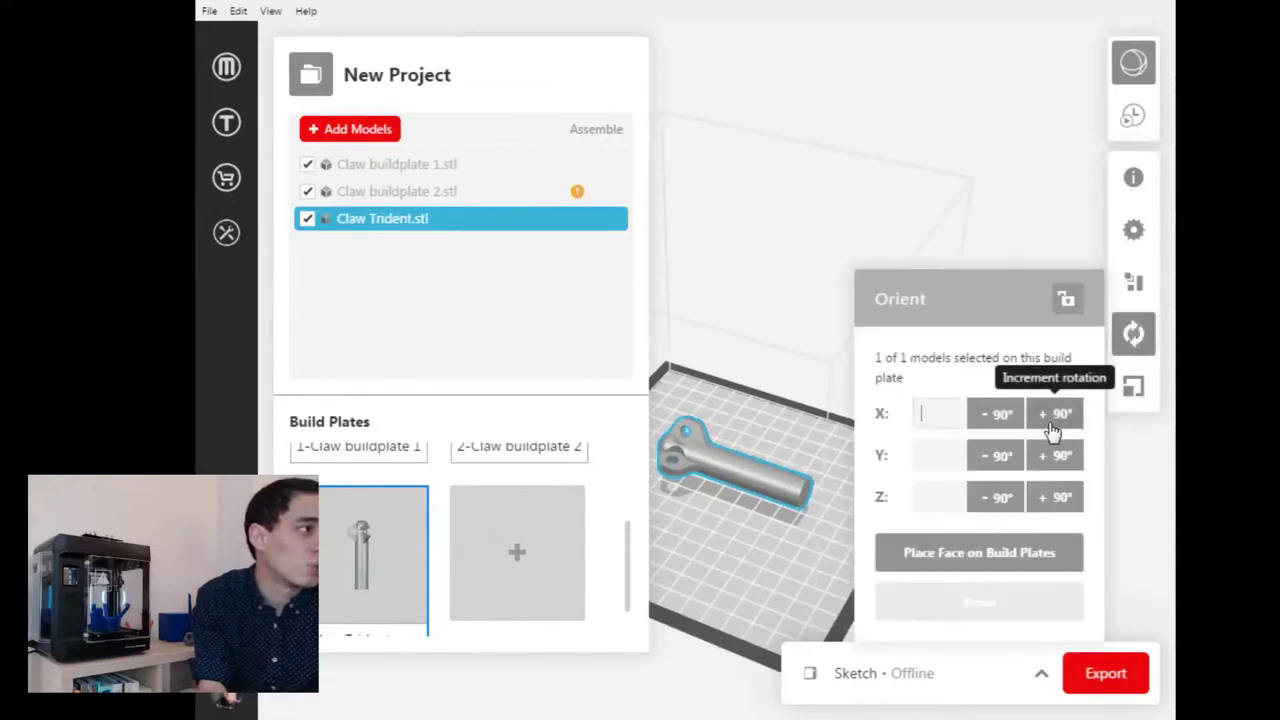
pyautogui.click(1006, 553)
pyautogui.scroll(5, 844, 503)
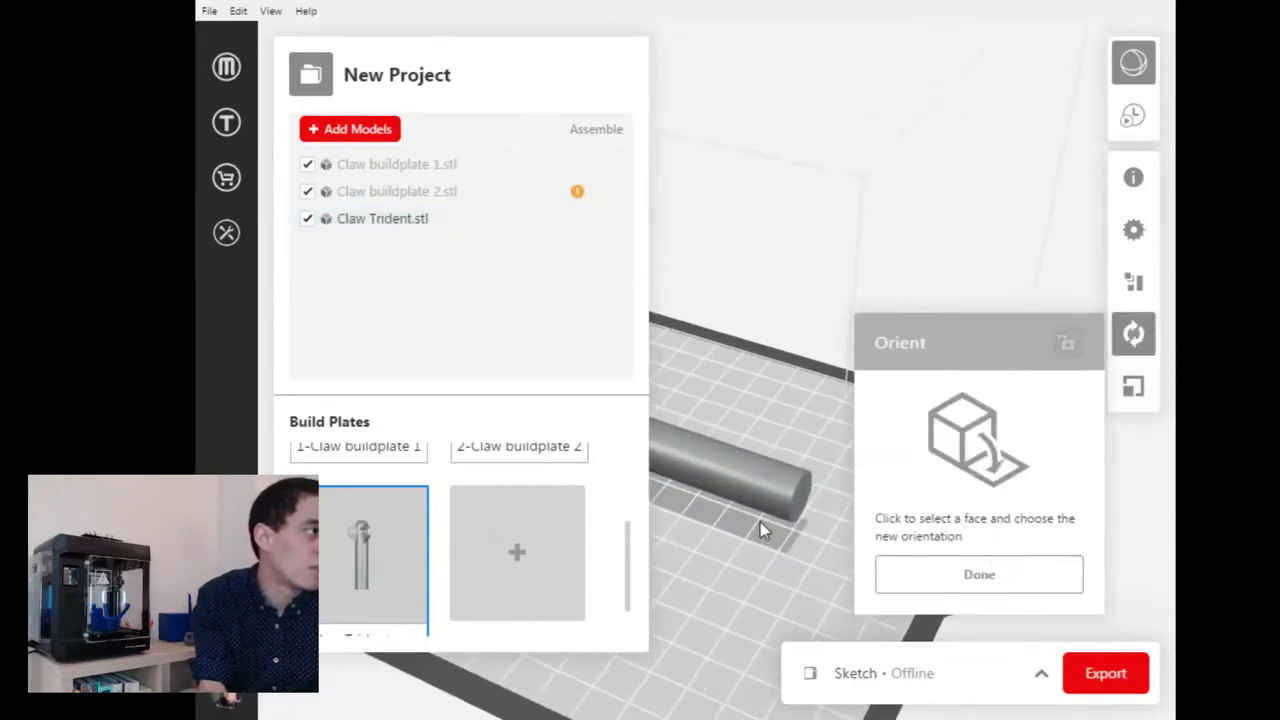
pyautogui.click(814, 503)
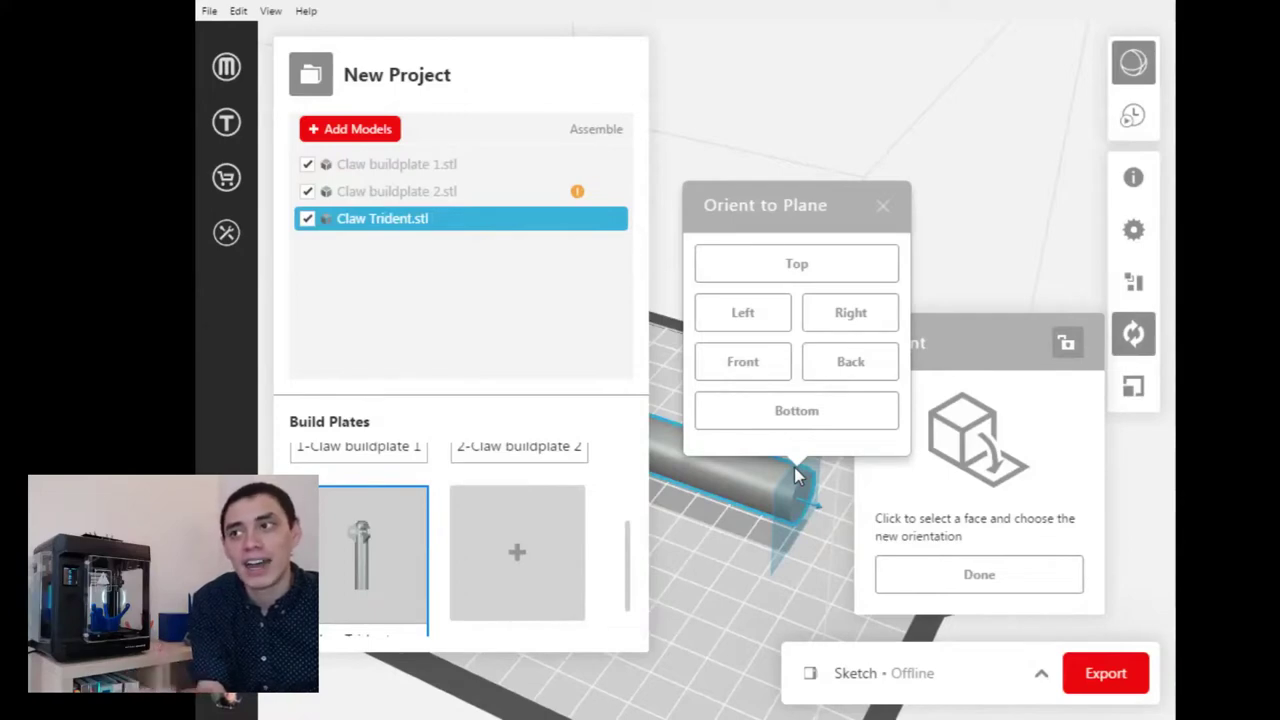
pyautogui.click(800, 411)
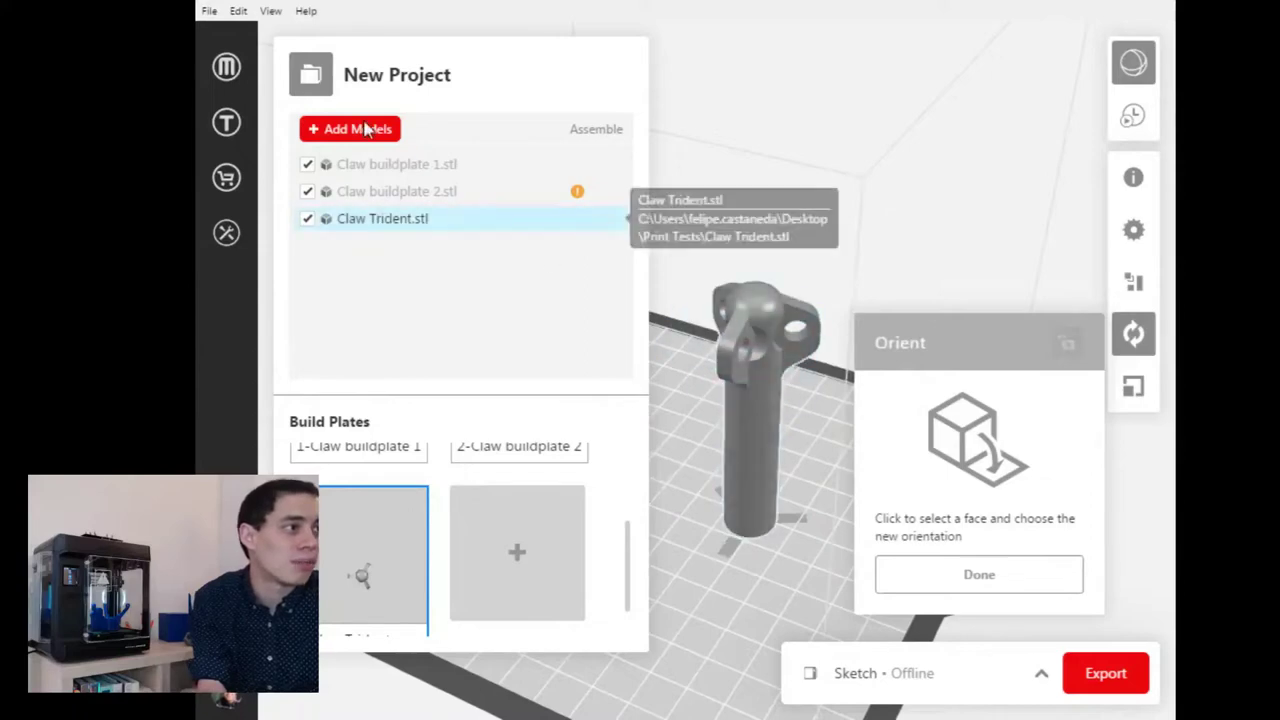
pyautogui.click(316, 84)
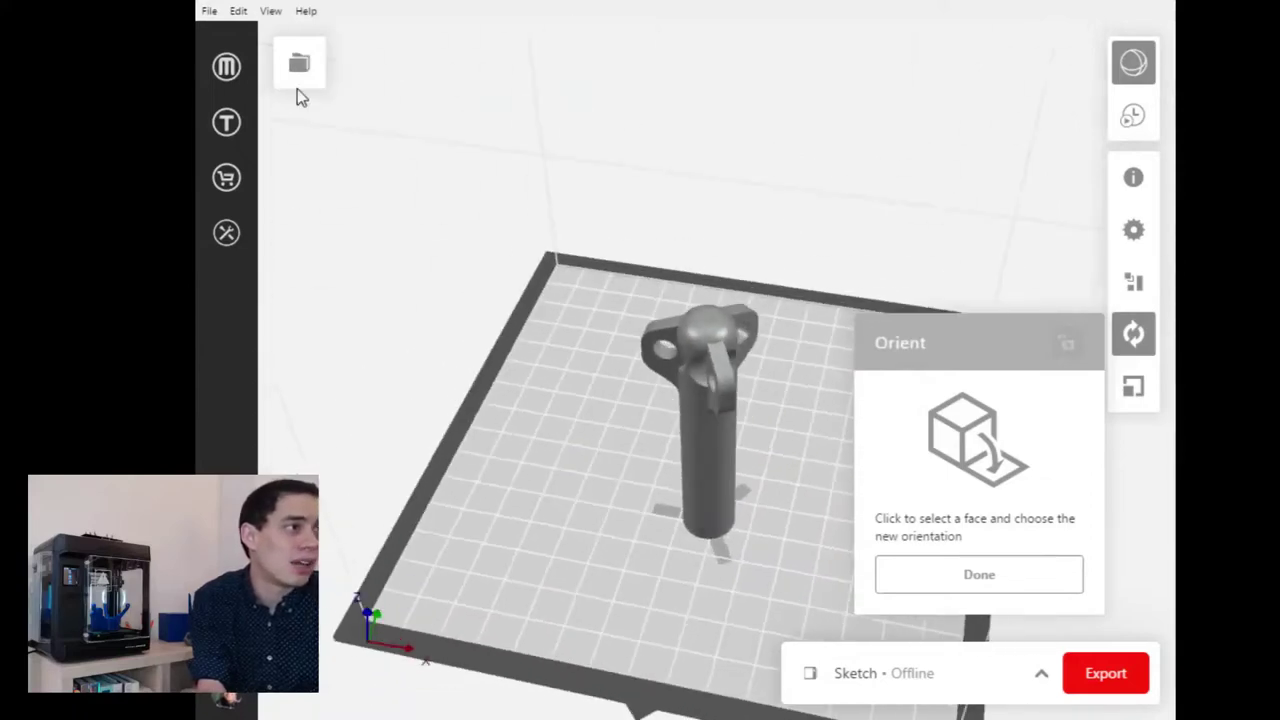
pyautogui.click(302, 80)
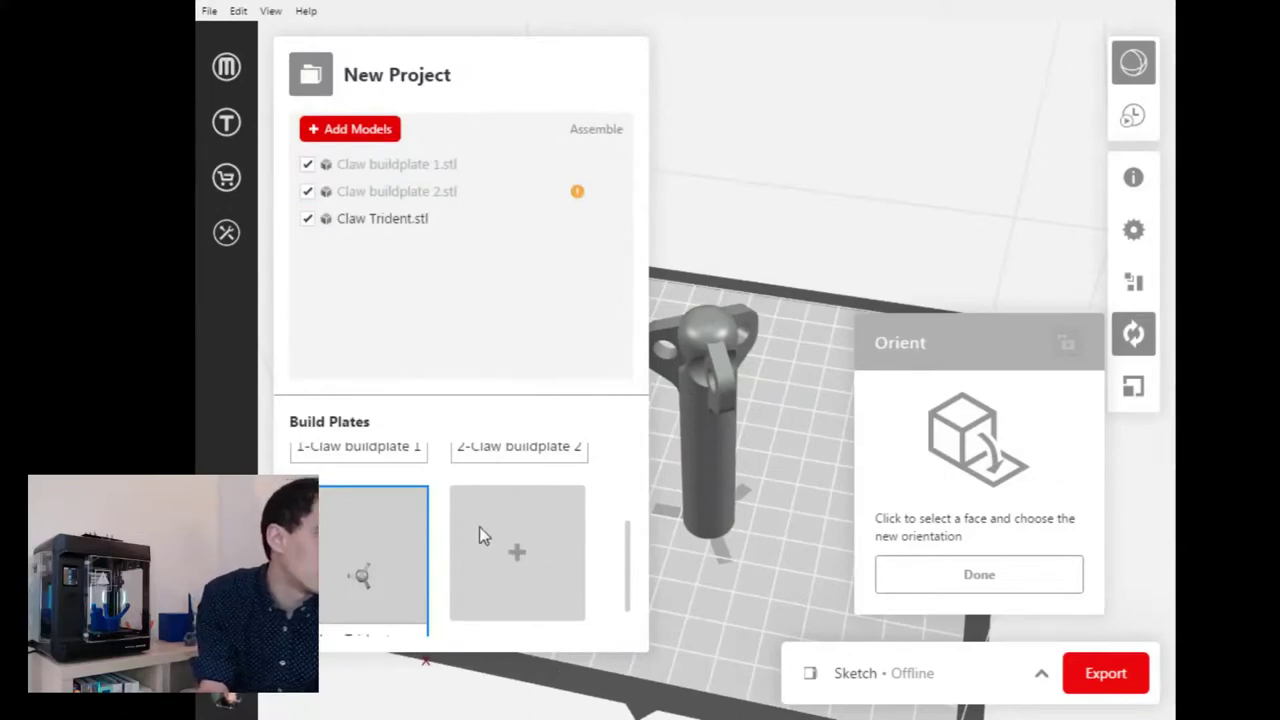
# - Load Finguer.stl onto the trident's plate and spread the finger and trident apart
pyautogui.moveTo(462, 367); pyautogui.dragTo(552, 548)
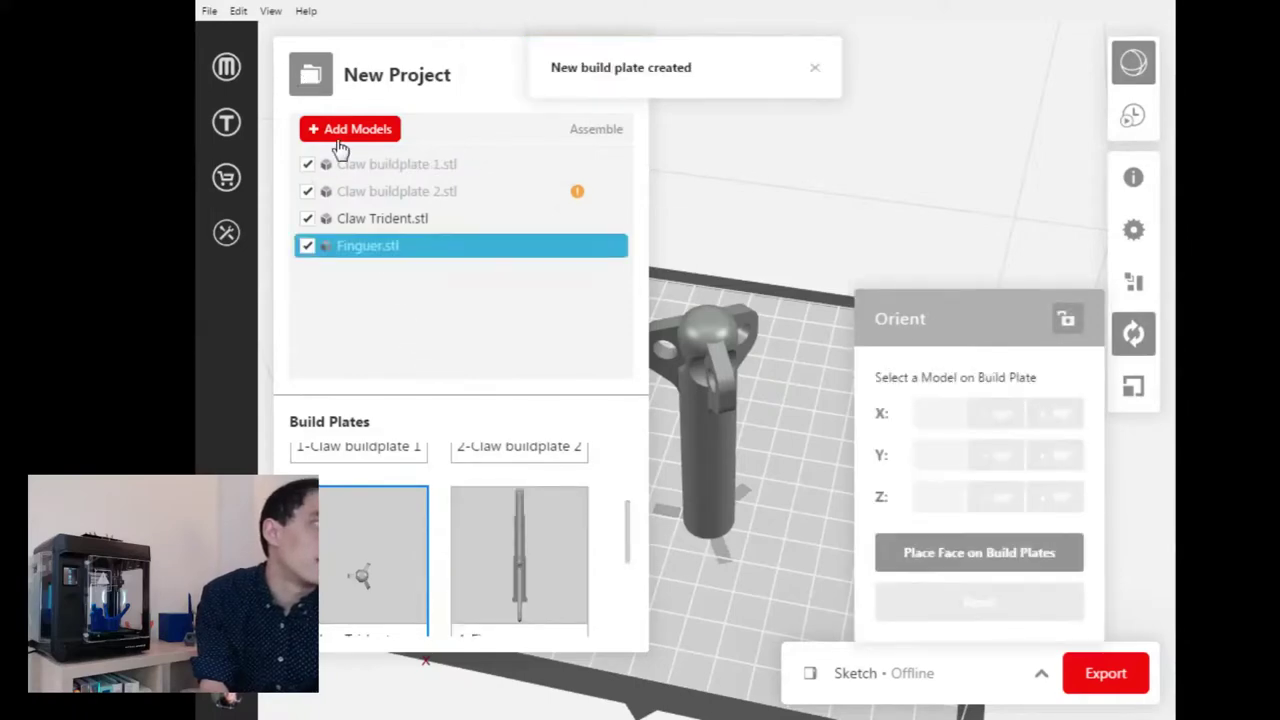
pyautogui.click(522, 588)
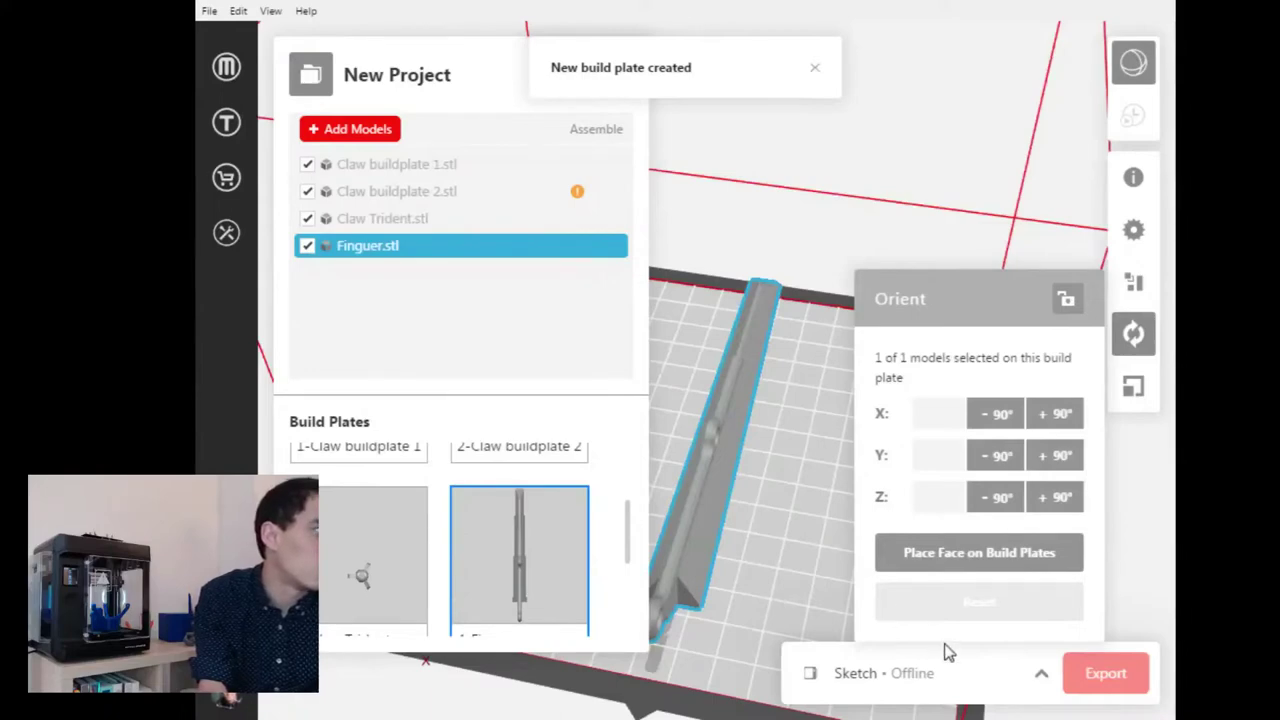
pyautogui.click(374, 589)
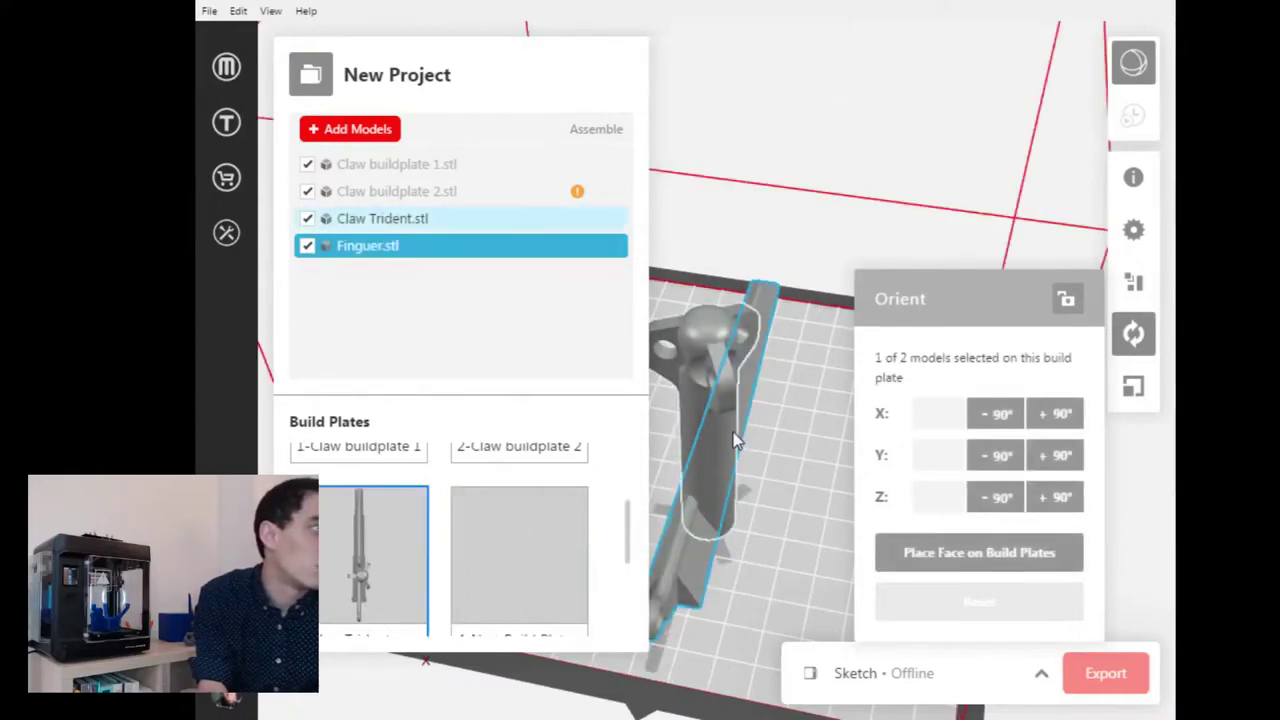
pyautogui.click(310, 74)
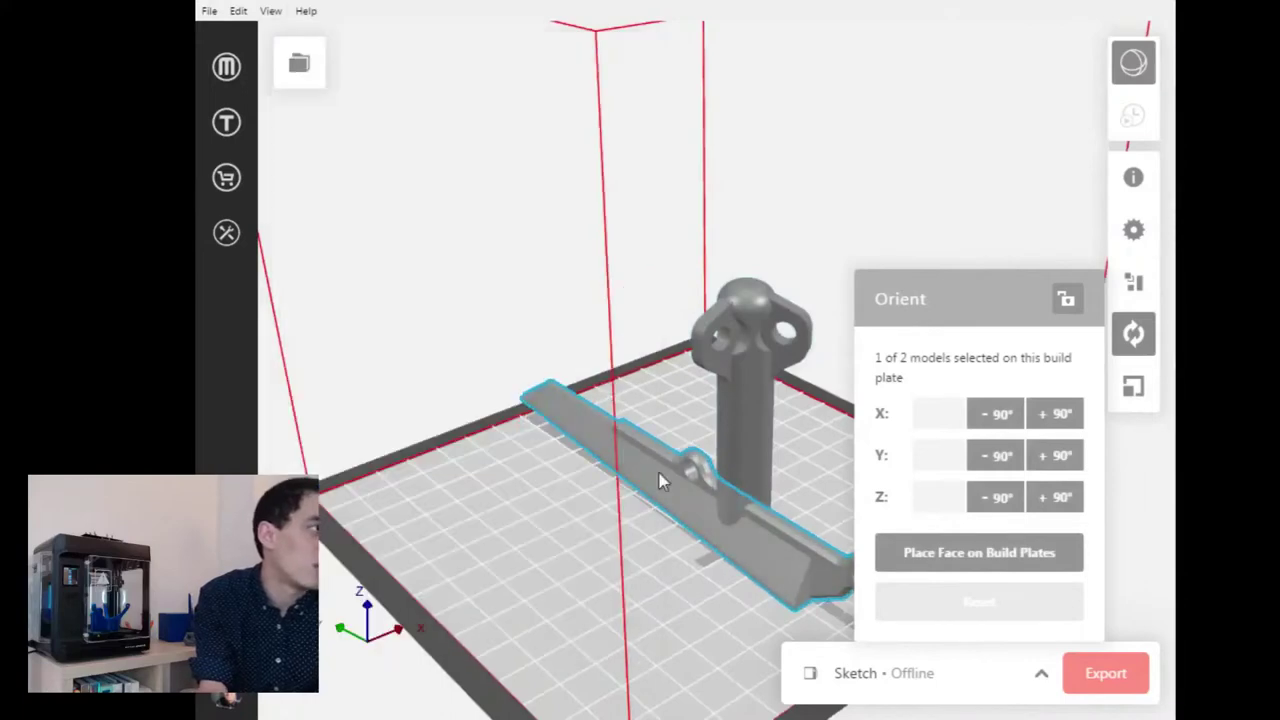
pyautogui.moveTo(663, 477); pyautogui.dragTo(543, 557)
pyautogui.moveTo(743, 500); pyautogui.dragTo(700, 380)
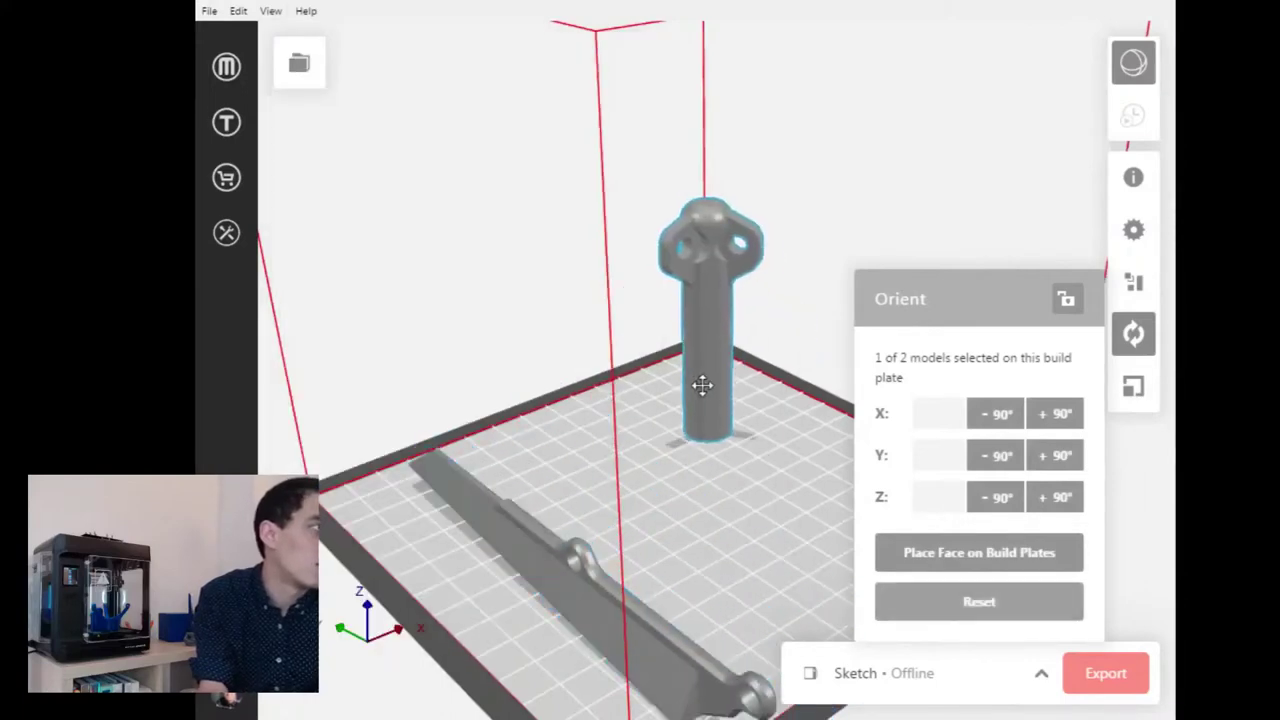
# - Inspect the plate from several angles, select the flat finger bar, and reopen the project overview
pyautogui.moveTo(652, 467); pyautogui.dragTo(583, 530, button='right')
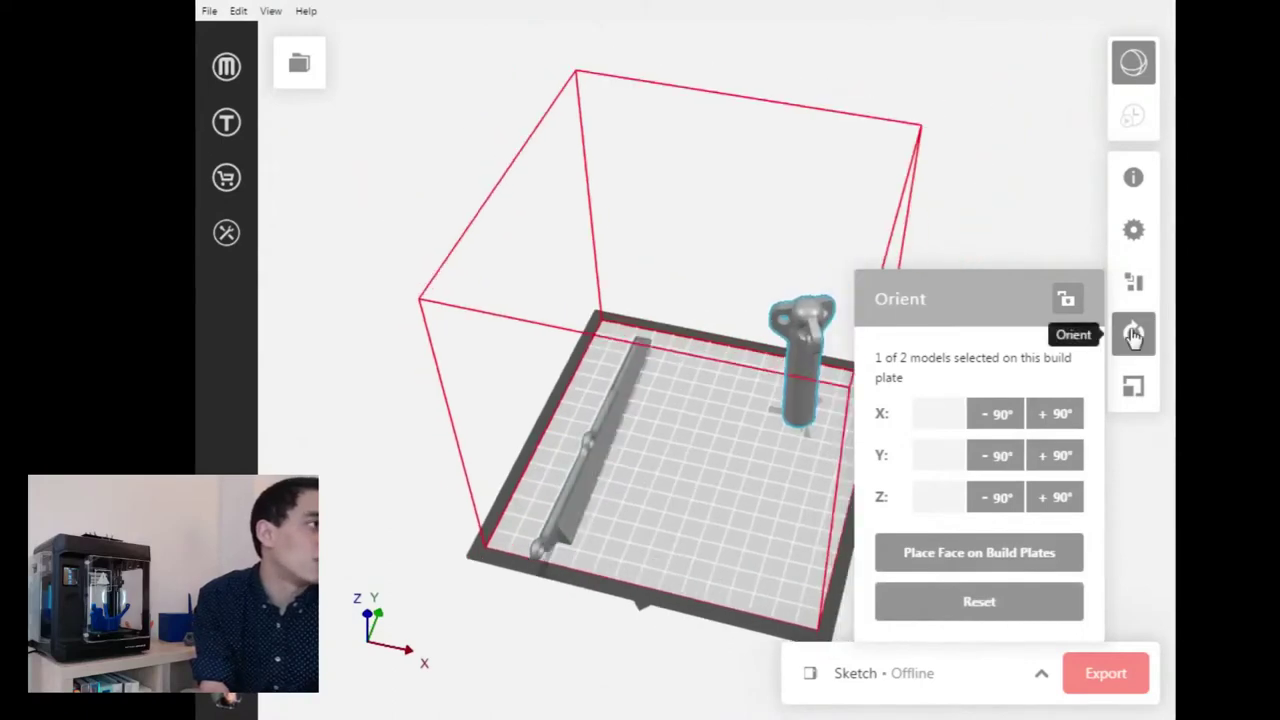
pyautogui.click(1066, 298)
pyautogui.moveTo(486, 391); pyautogui.dragTo(646, 385, button='right')
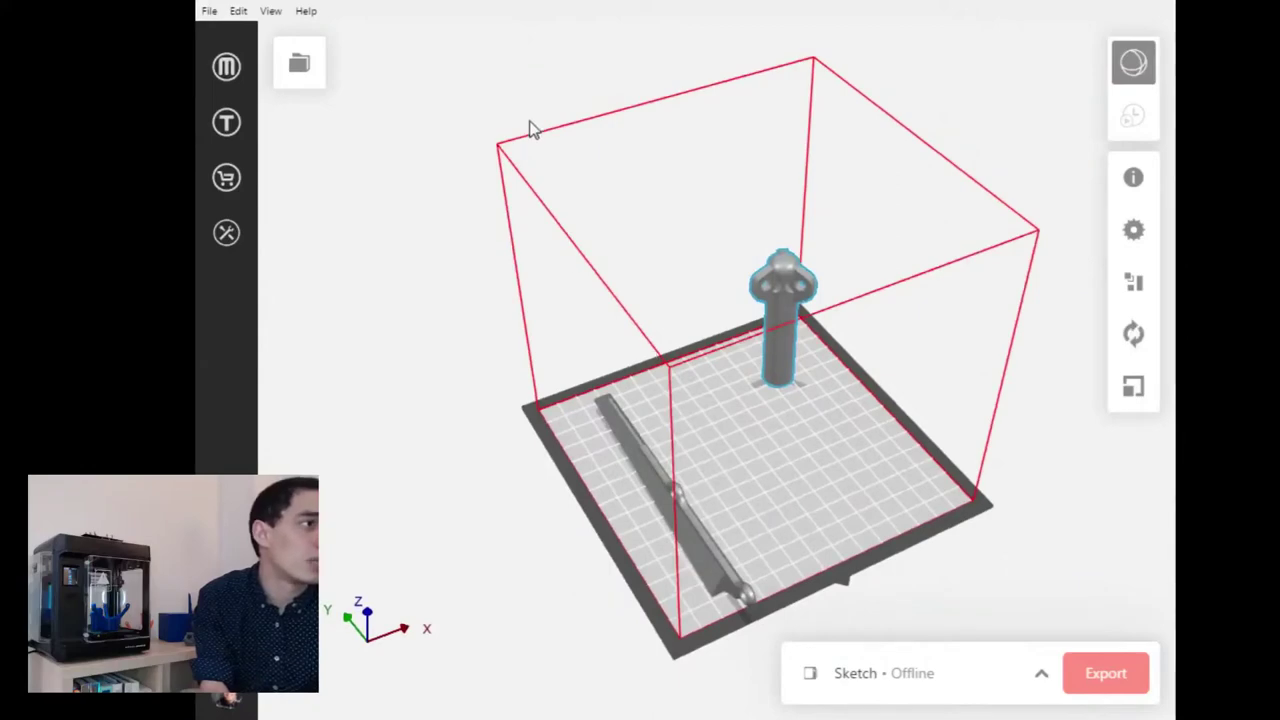
pyautogui.moveTo(789, 637); pyautogui.dragTo(805, 545, button='right')
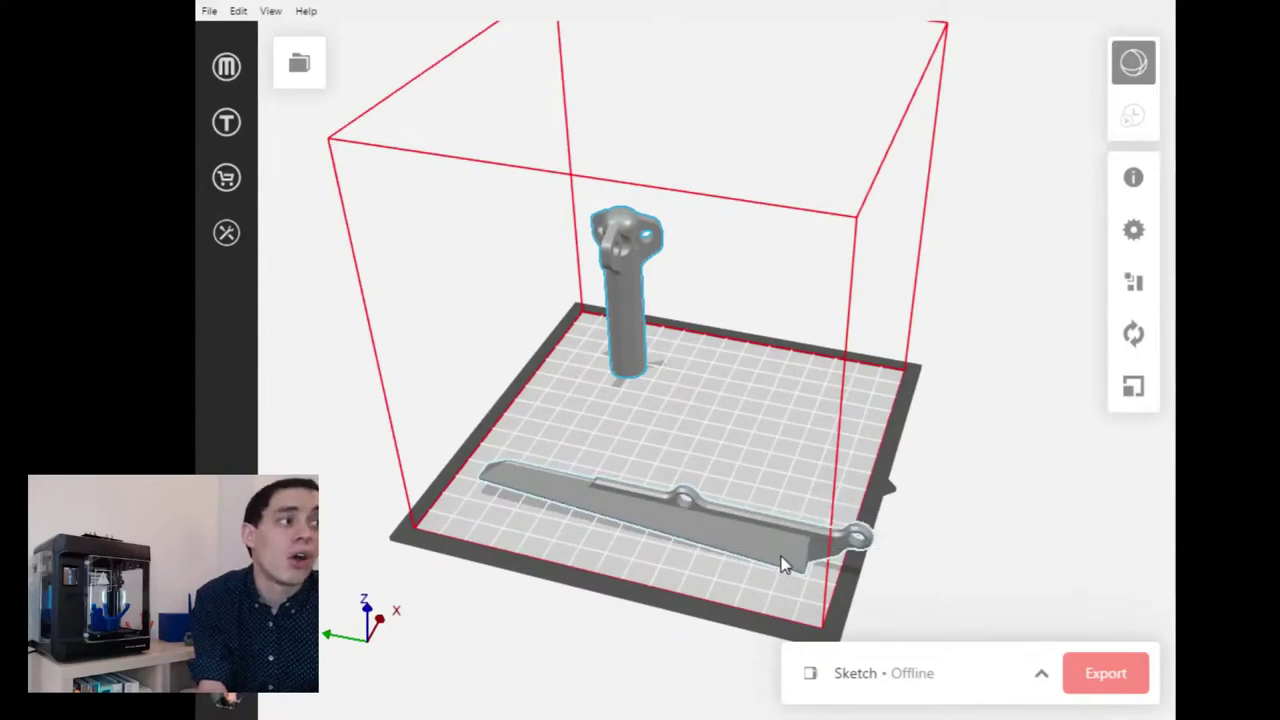
pyautogui.moveTo(783, 565)
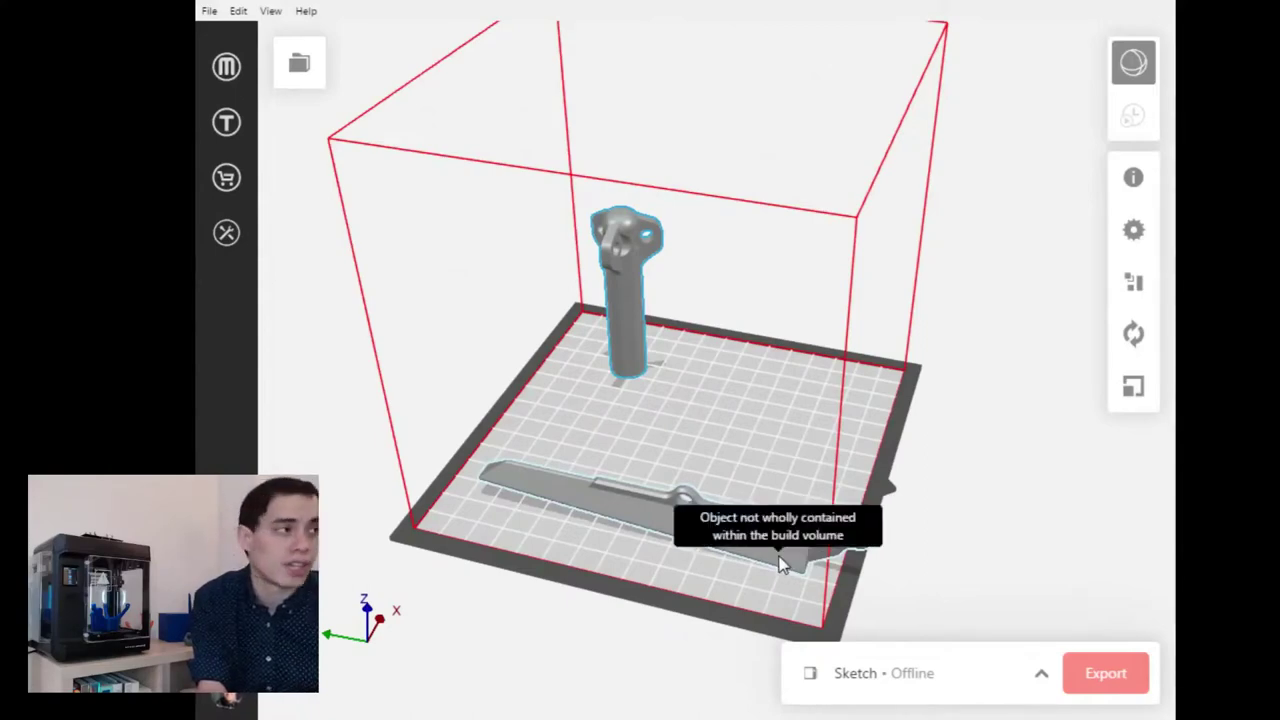
pyautogui.click(700, 523)
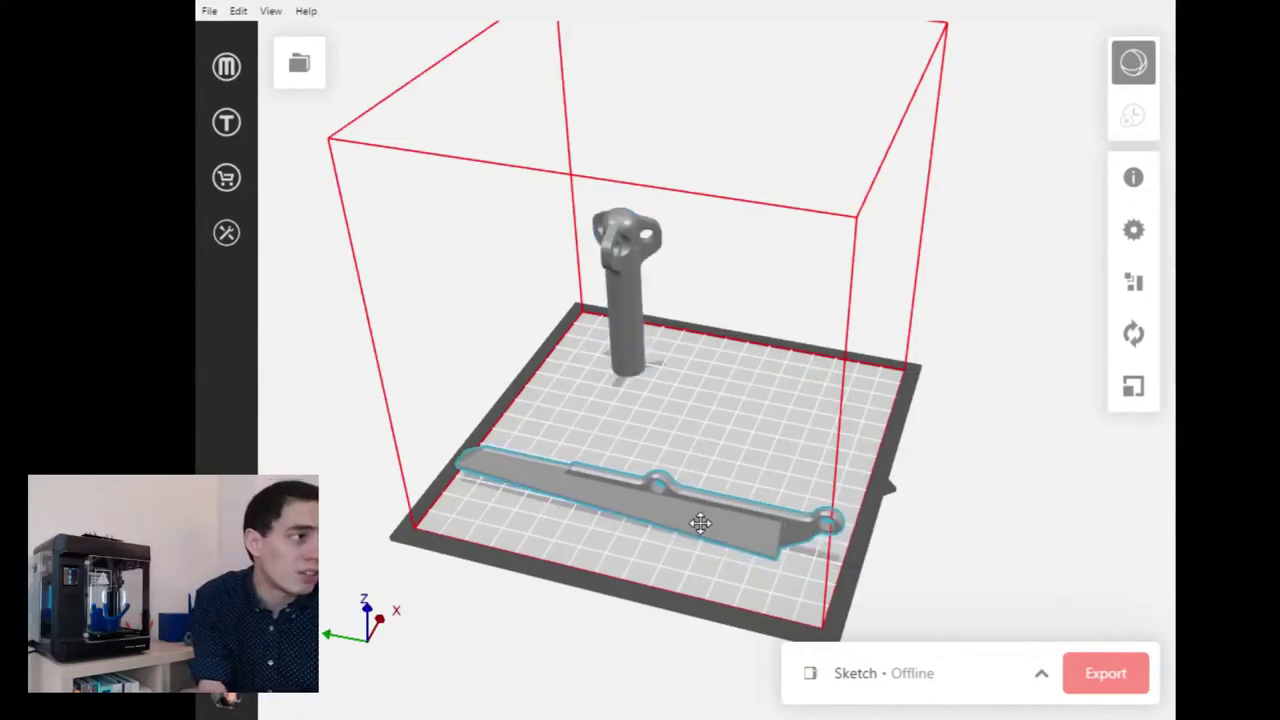
pyautogui.moveTo(672, 566)
pyautogui.mouseDown(button='right')
pyautogui.moveTo(751, 534)
pyautogui.moveTo(667, 545)
pyautogui.mouseUp(button='right')
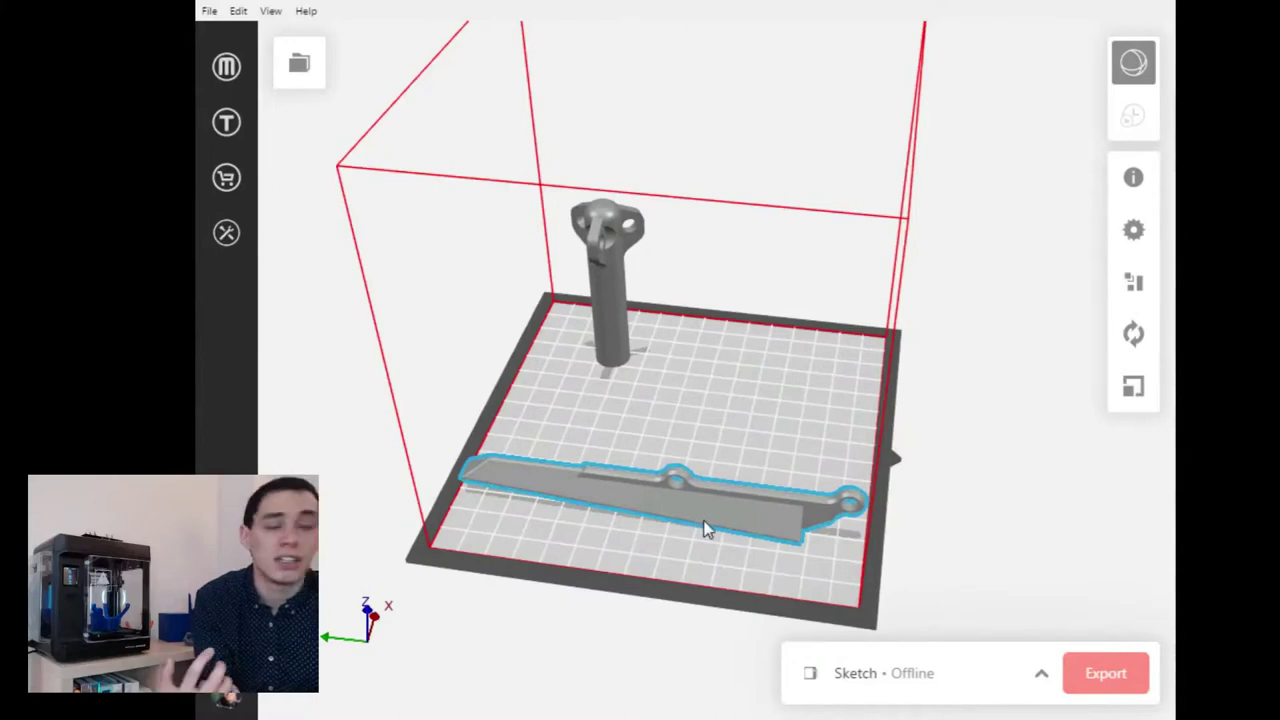
pyautogui.moveTo(786, 406); pyautogui.dragTo(814, 455, button='right')
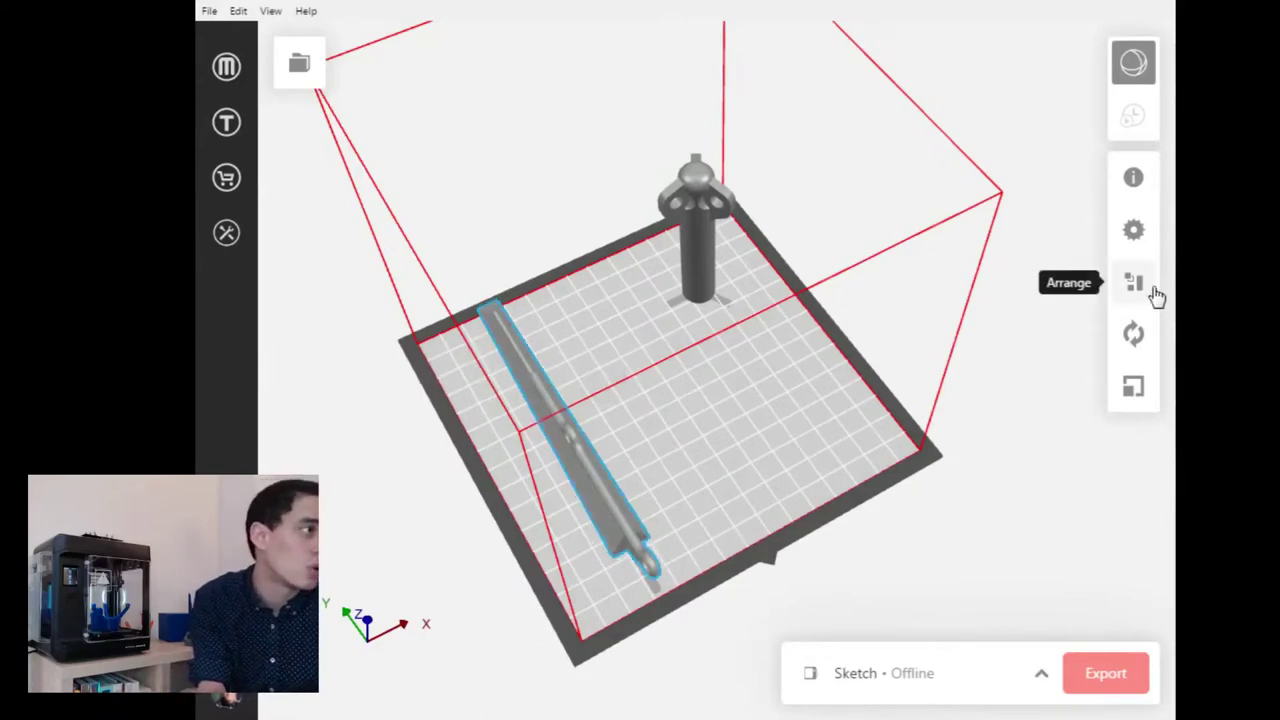
pyautogui.click(1134, 334)
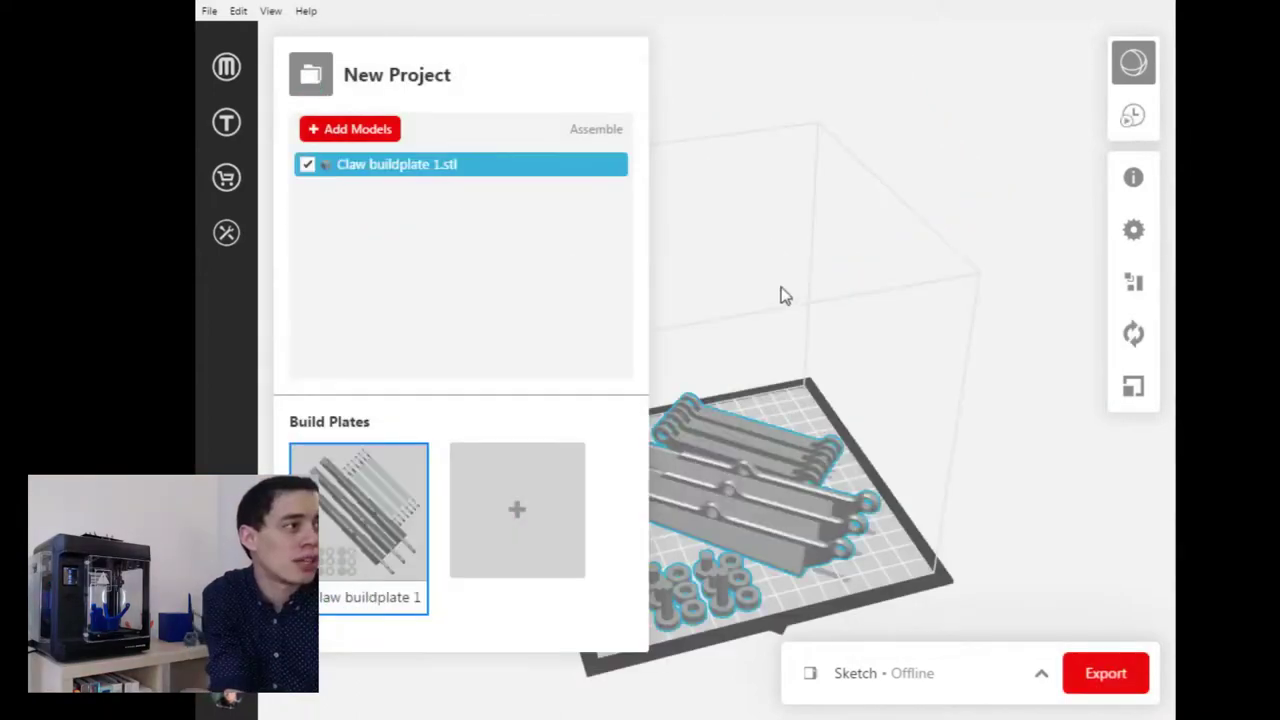
# - Check the plate, then add a new empty build plate for the finger parts
pyautogui.click(307, 84)
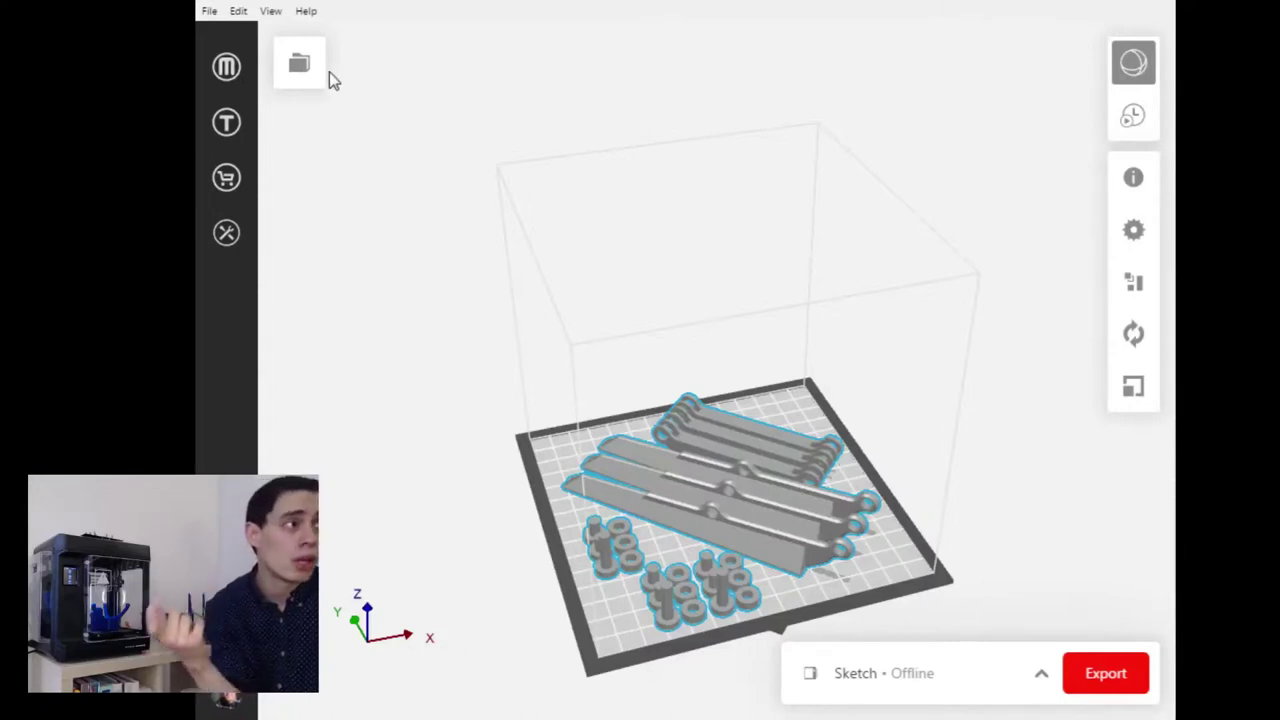
pyautogui.click(299, 68)
pyautogui.click(510, 510)
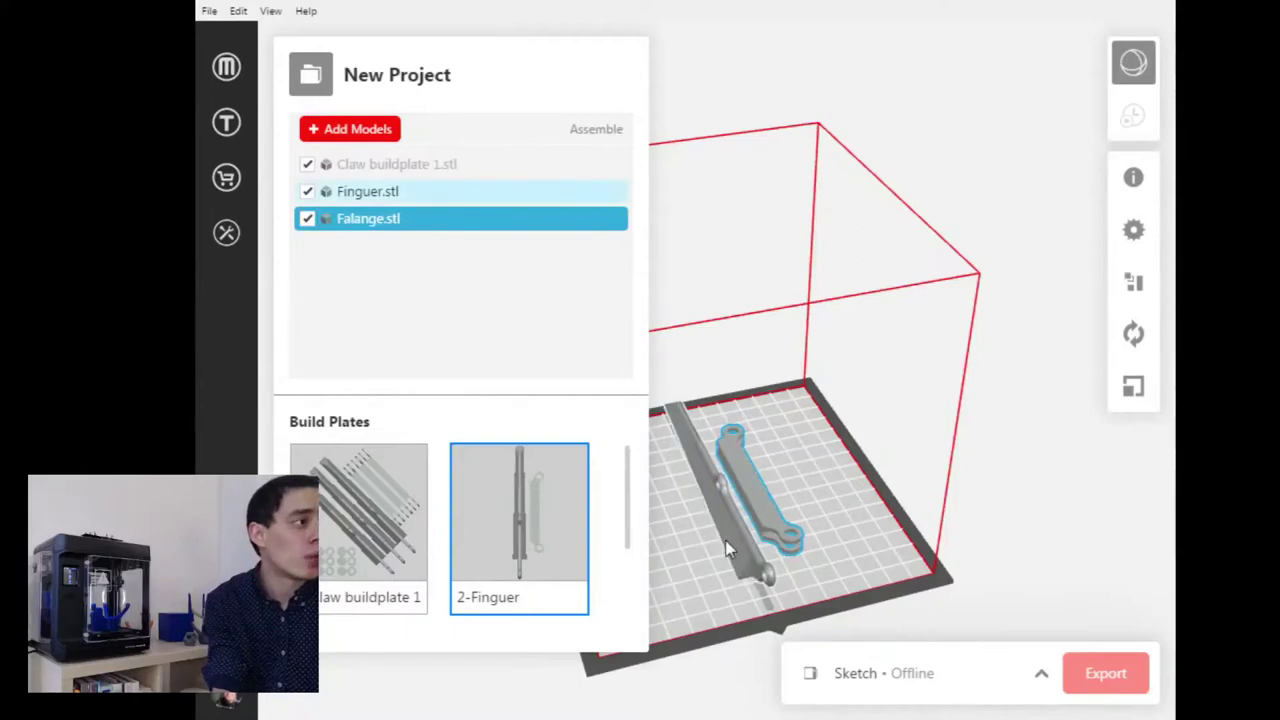
# - Select the long finger part on the 2-Finguer plate and bring up its rotation settings
pyautogui.click(310, 74)
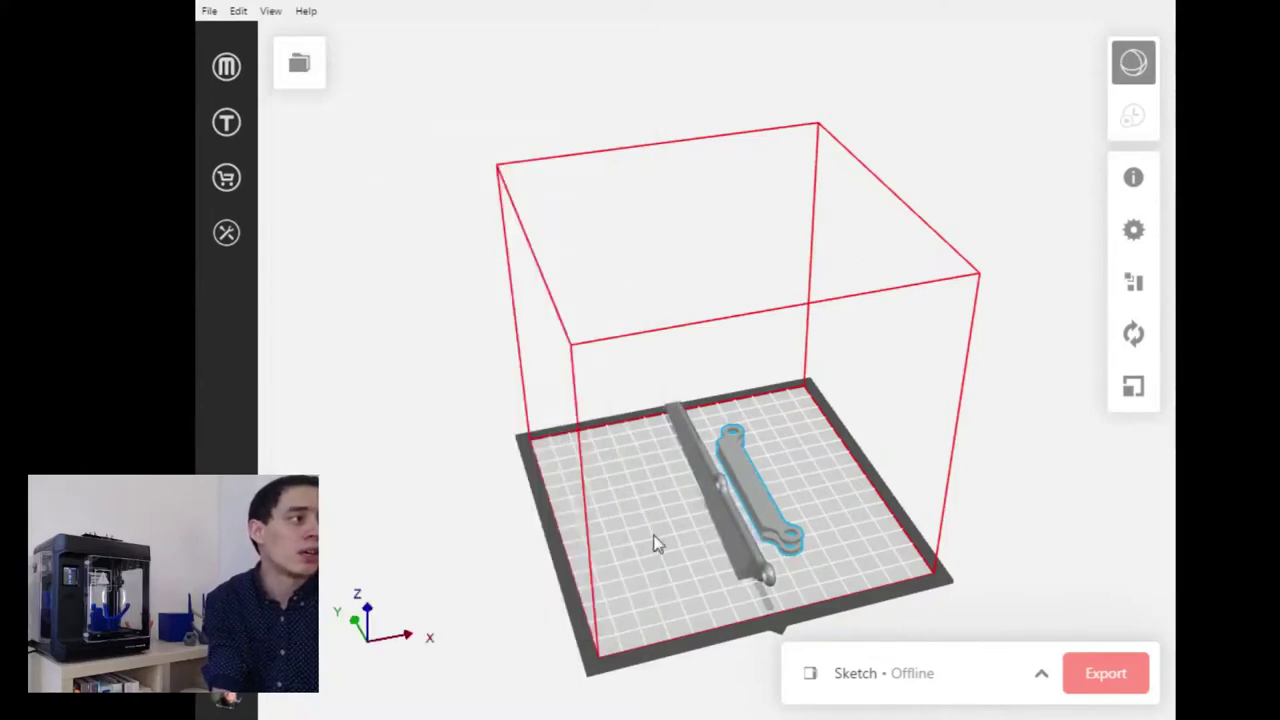
pyautogui.moveTo(654, 540); pyautogui.dragTo(567, 548)
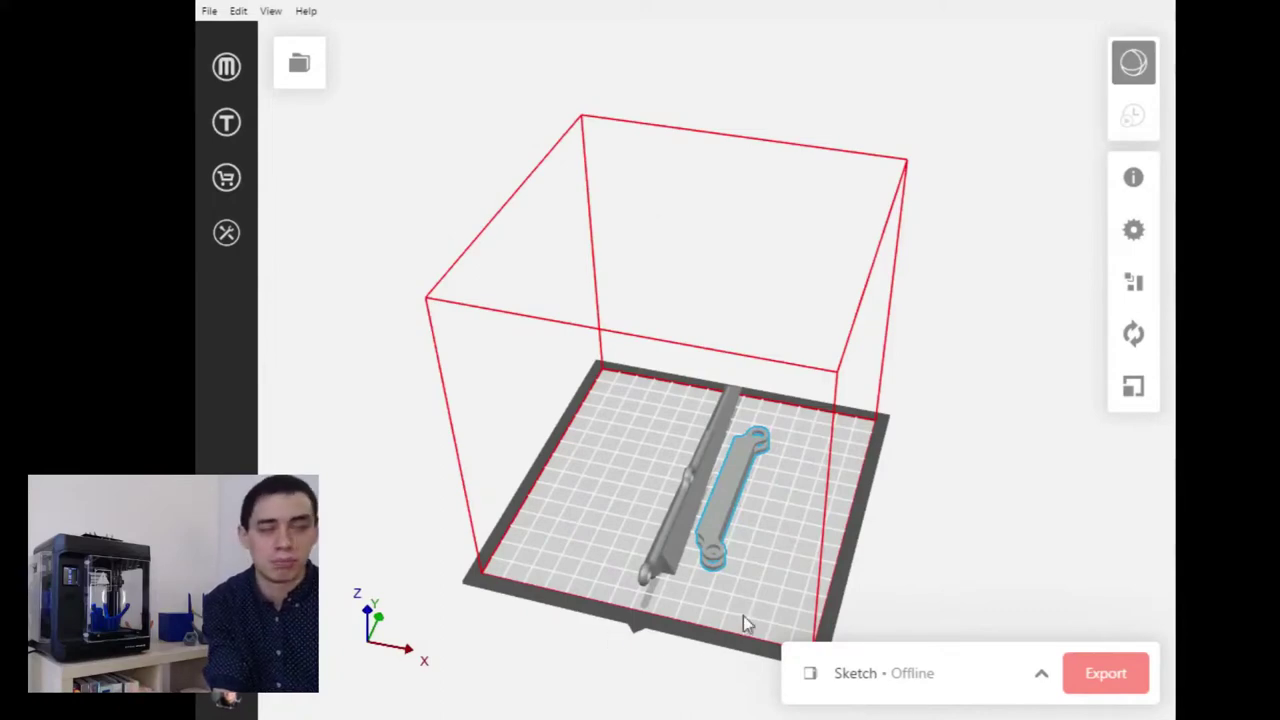
pyautogui.click(690, 498)
pyautogui.moveTo(836, 398); pyautogui.dragTo(509, 471)
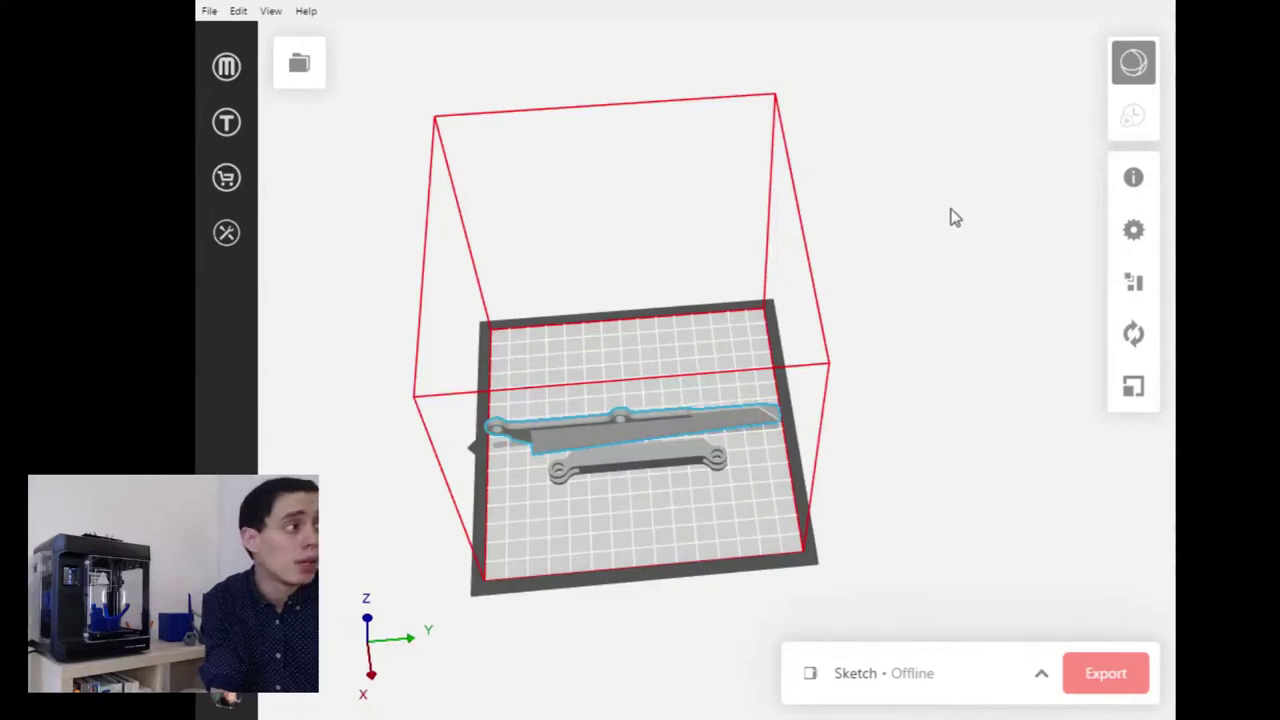
pyautogui.click(1133, 333)
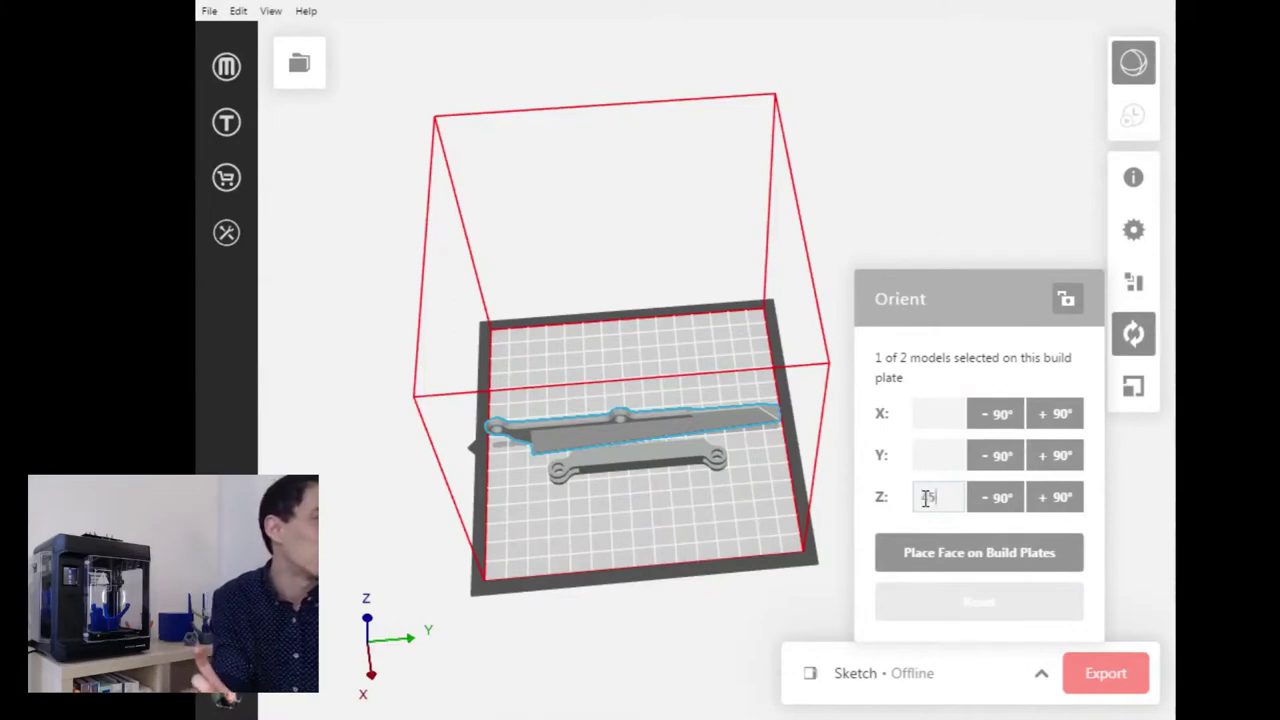
# - Apply the Z rotation to turn the finger diagonally, then position it and the falange on the plate
pyautogui.press('Return')
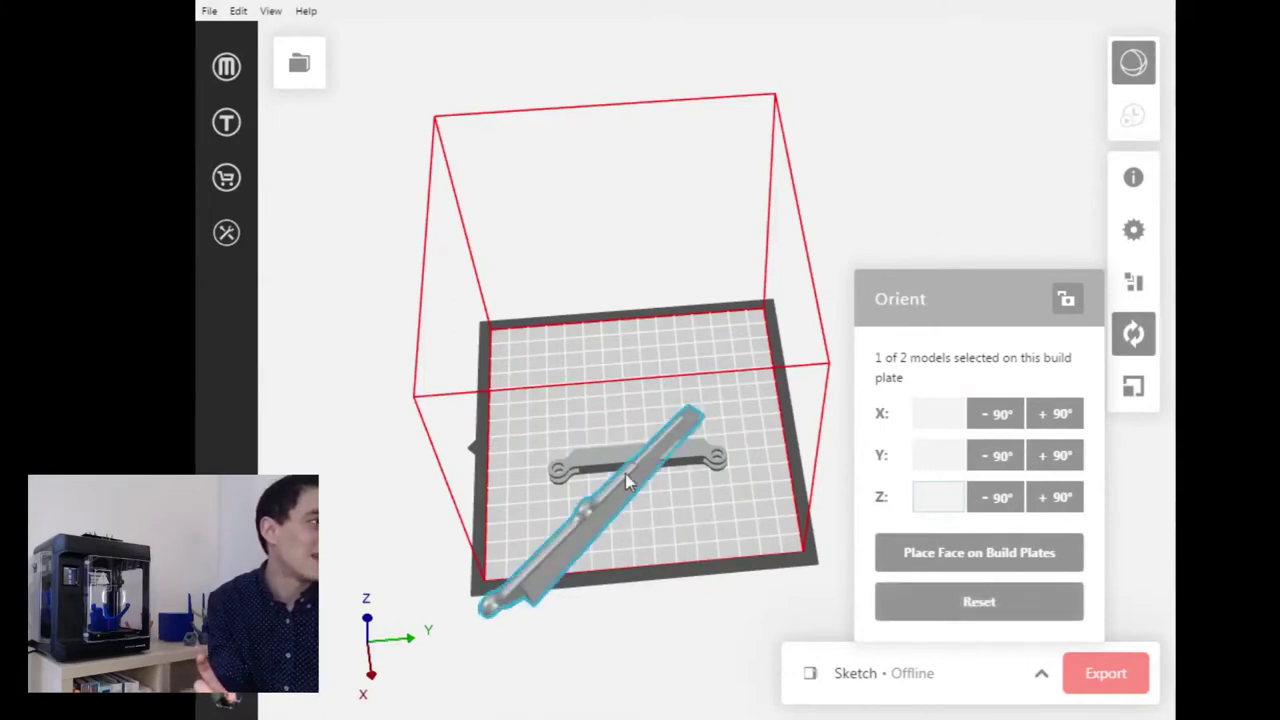
pyautogui.moveTo(634, 452); pyautogui.dragTo(659, 360)
pyautogui.moveTo(672, 447); pyautogui.dragTo(719, 488)
pyautogui.moveTo(618, 512); pyautogui.dragTo(789, 470, button='right')
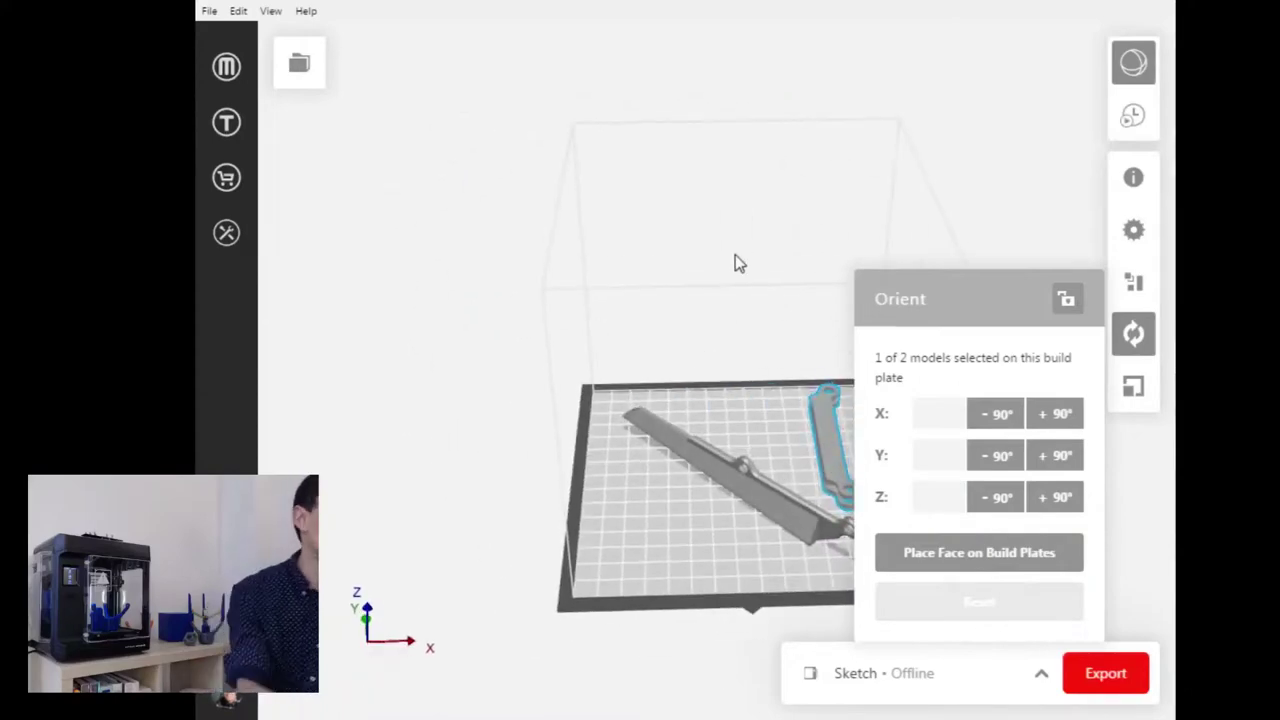
pyautogui.moveTo(784, 274); pyautogui.dragTo(543, 248, button='middle')
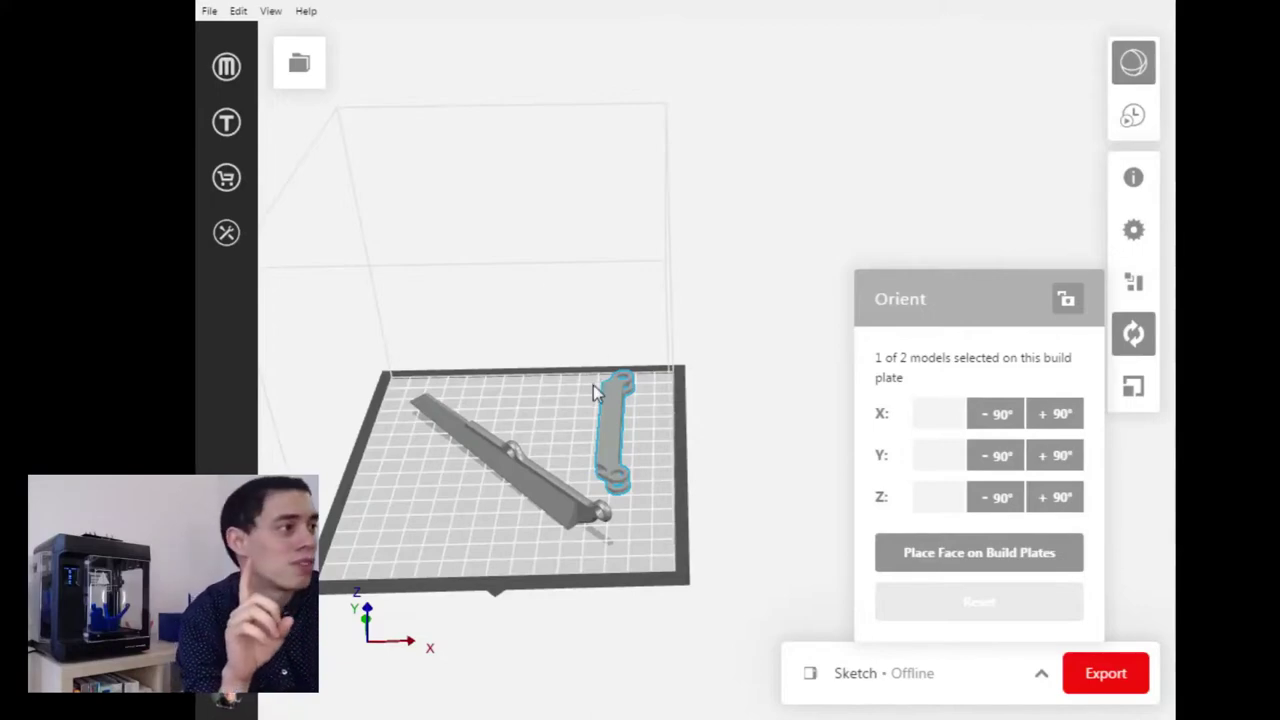
pyautogui.moveTo(599, 388); pyautogui.dragTo(623, 531, button='right')
pyautogui.scroll(3, 692, 485)
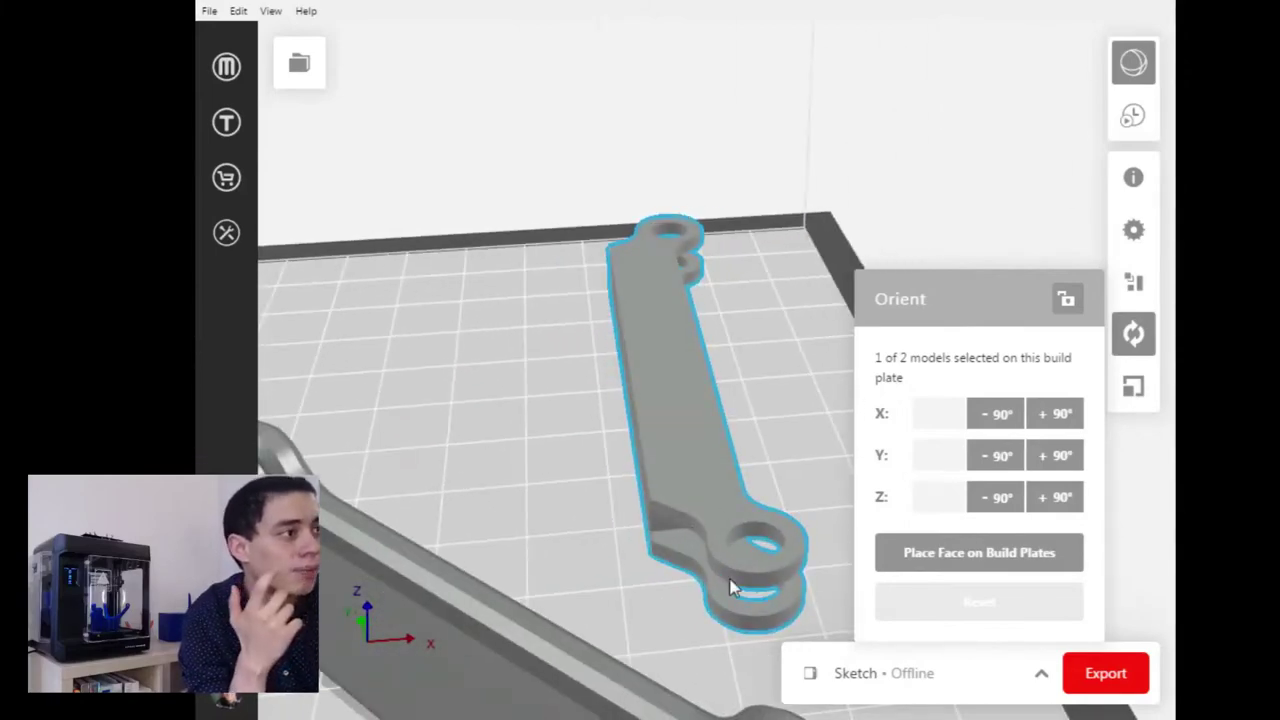
pyautogui.moveTo(690, 556); pyautogui.dragTo(489, 248, button='right')
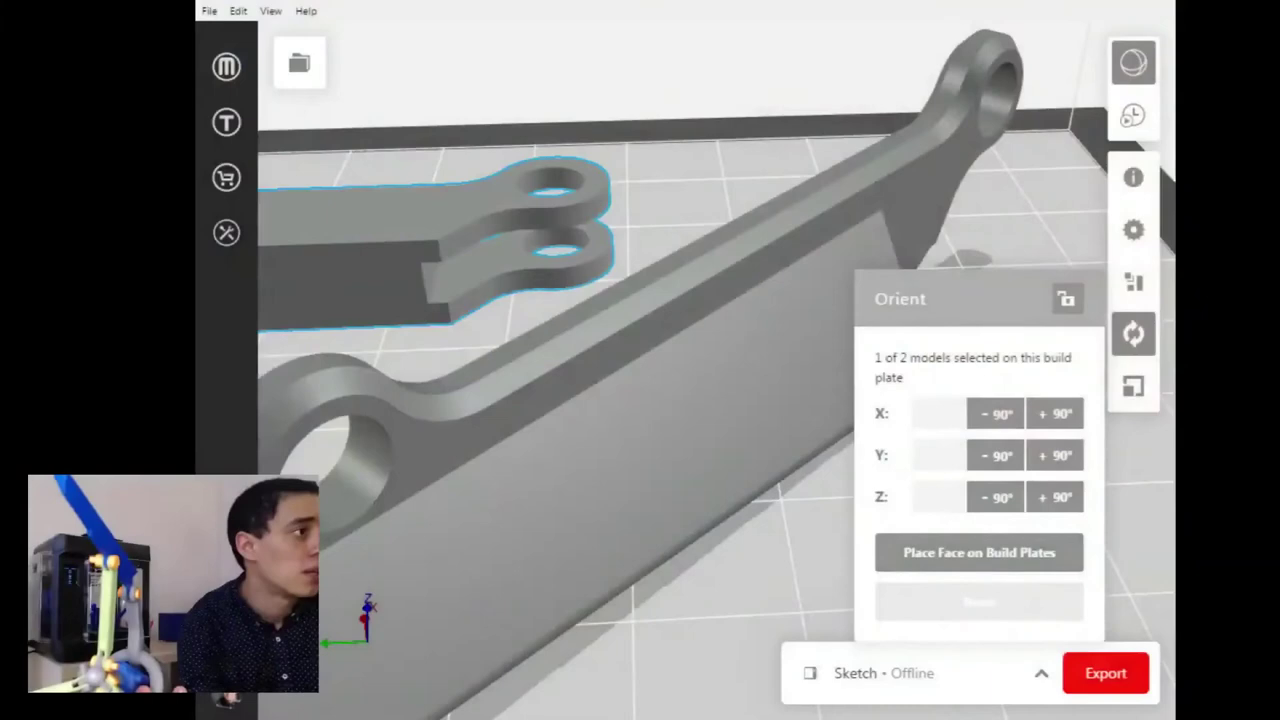
pyautogui.moveTo(610, 340); pyautogui.dragTo(478, 270)
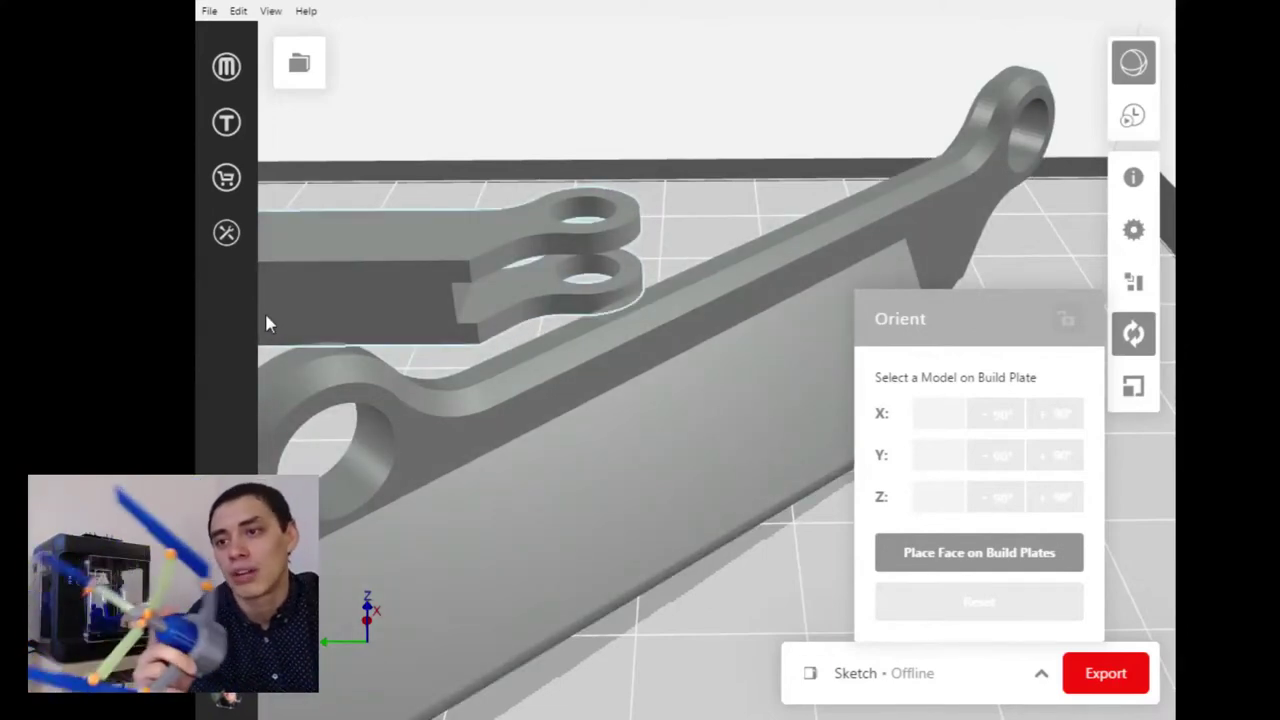
pyautogui.moveTo(267, 322); pyautogui.dragTo(349, 493)
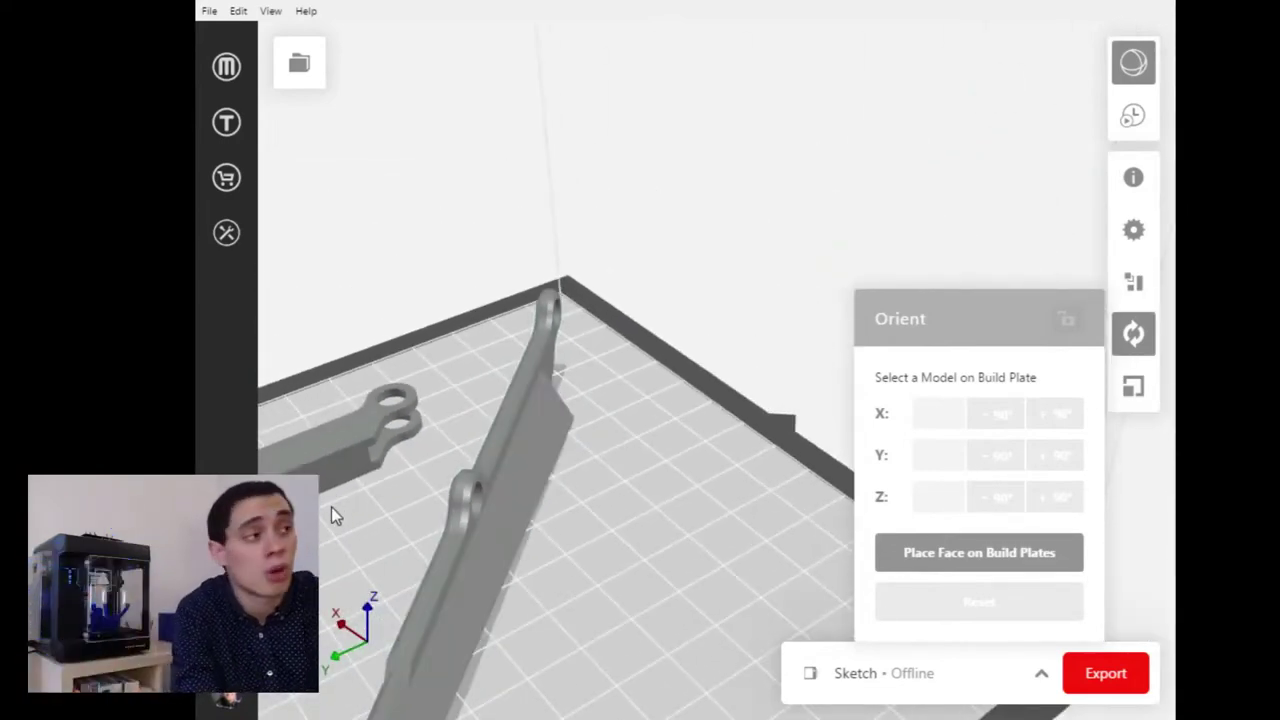
# - Select the falange and set its side face down on the plate using Bottom orientation
pyautogui.click(334, 452)
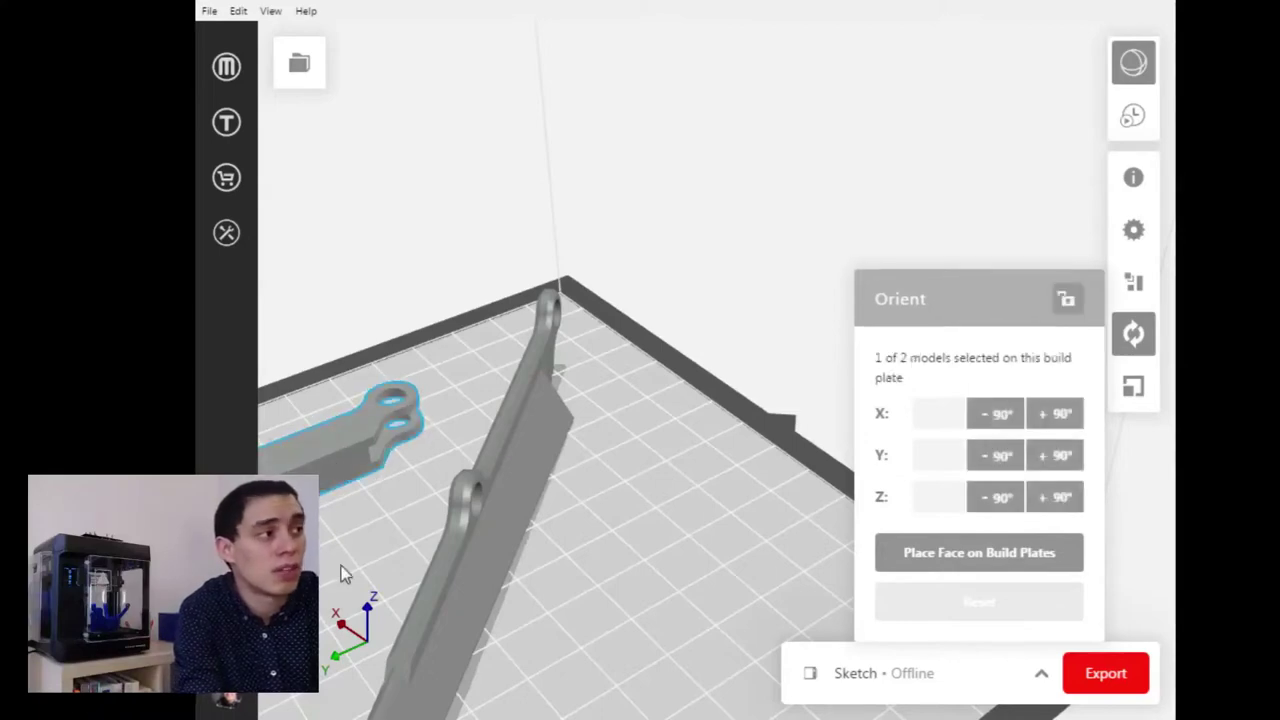
pyautogui.click(958, 558)
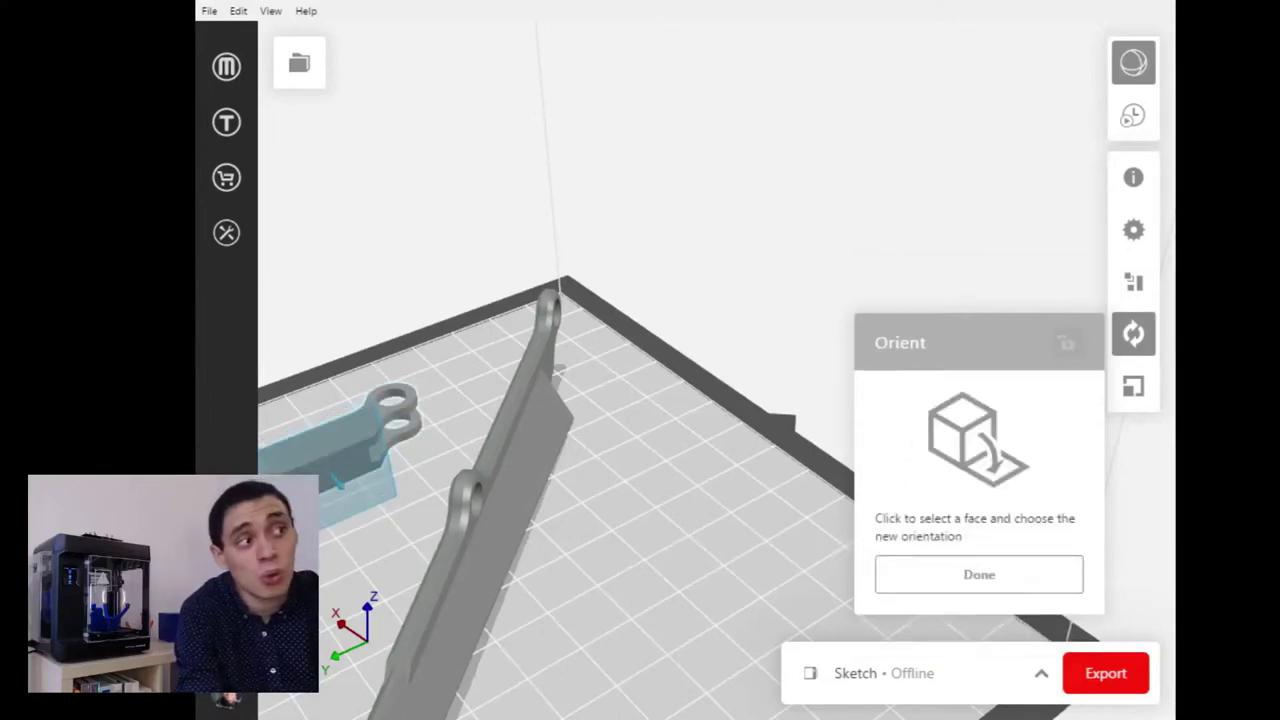
pyautogui.click(332, 475)
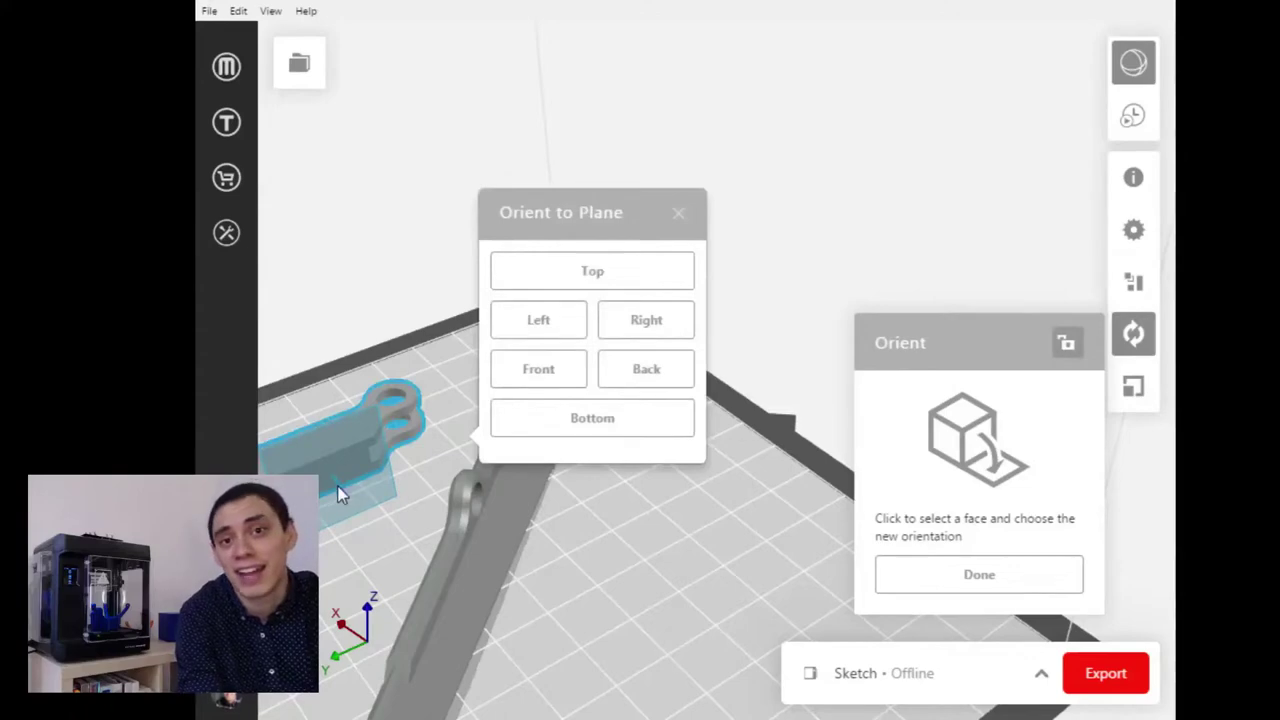
pyautogui.click(514, 432)
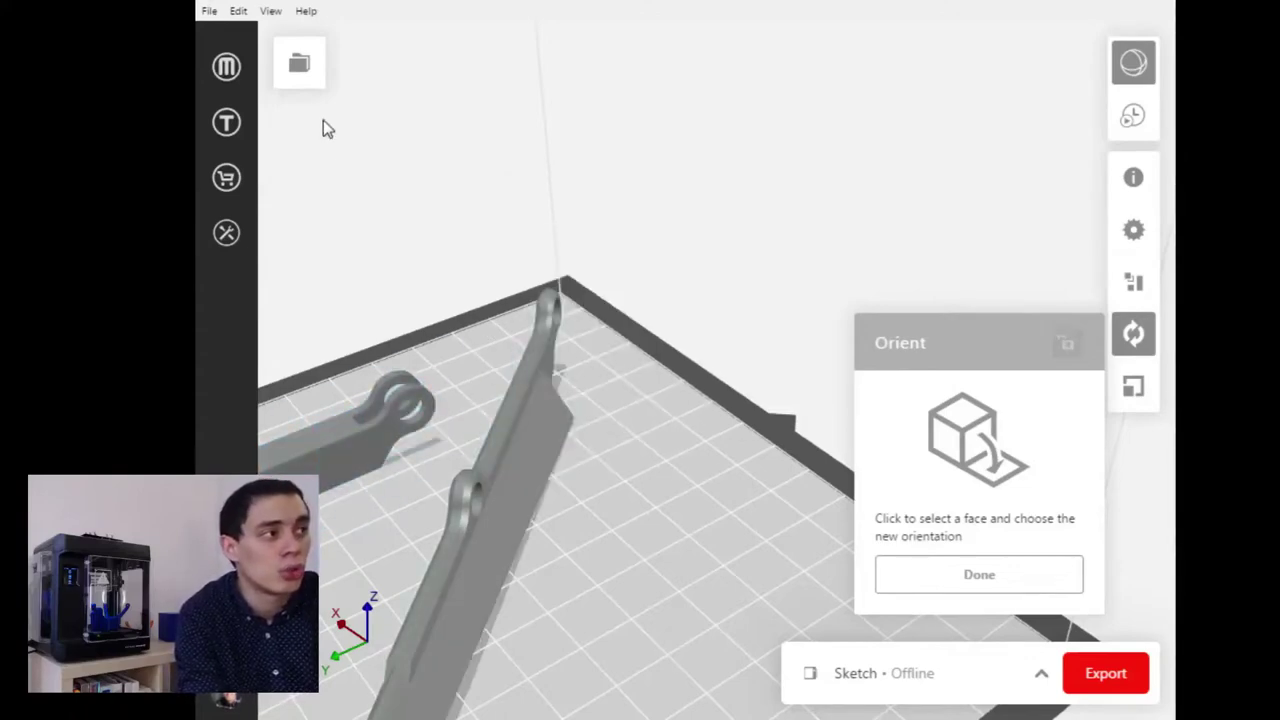
pyautogui.click(1027, 574)
pyautogui.scroll(-3, 390, 480)
pyautogui.moveTo(404, 526); pyautogui.dragTo(300, 620, button='right')
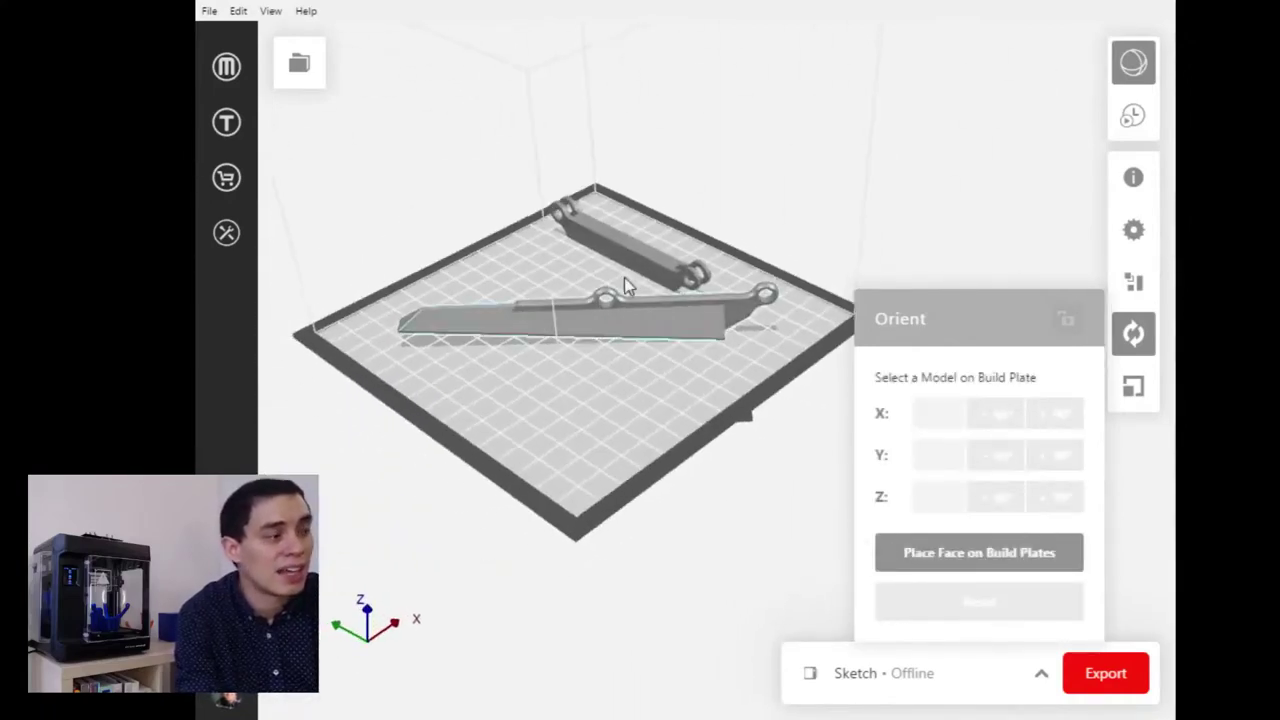
# - Select the flat falange and duplicate it twice with Ctrl+D
pyautogui.scroll(1, 672, 231)
pyautogui.scroll(1, 672, 231)
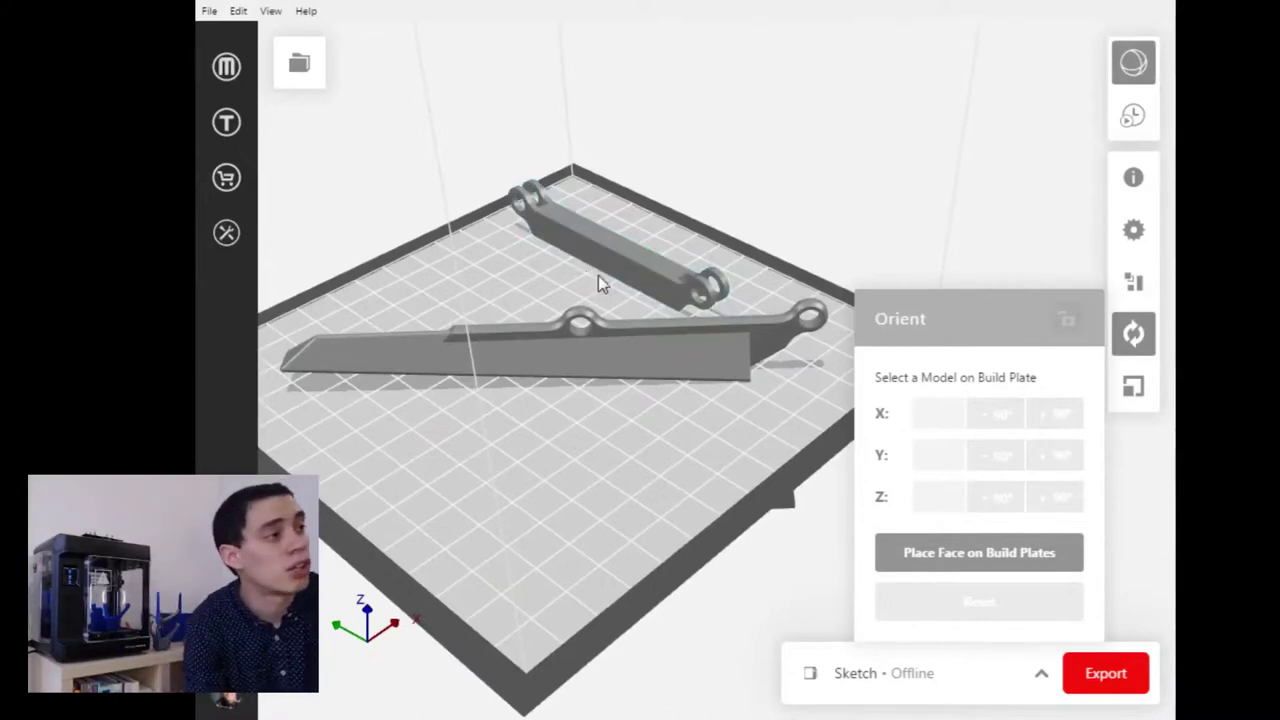
pyautogui.click(592, 272)
pyautogui.moveTo(543, 351); pyautogui.dragTo(497, 361, button='right')
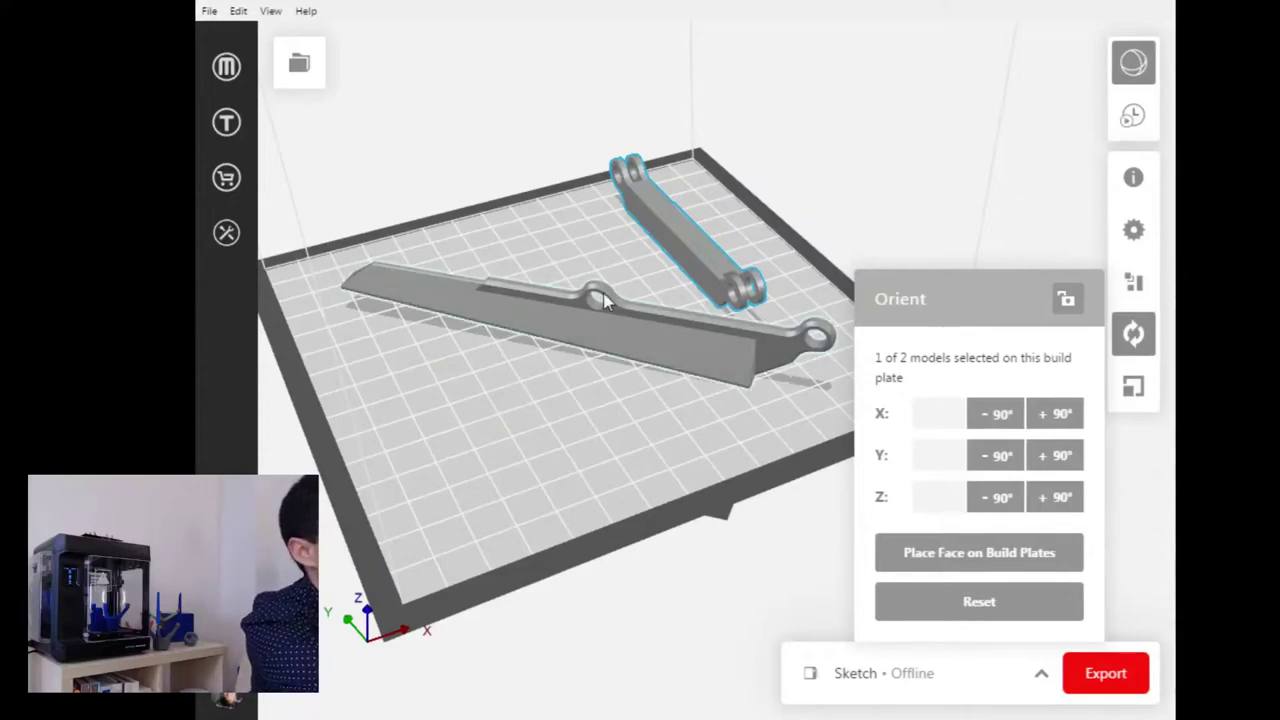
pyautogui.hotkey('ctrl', 'd')
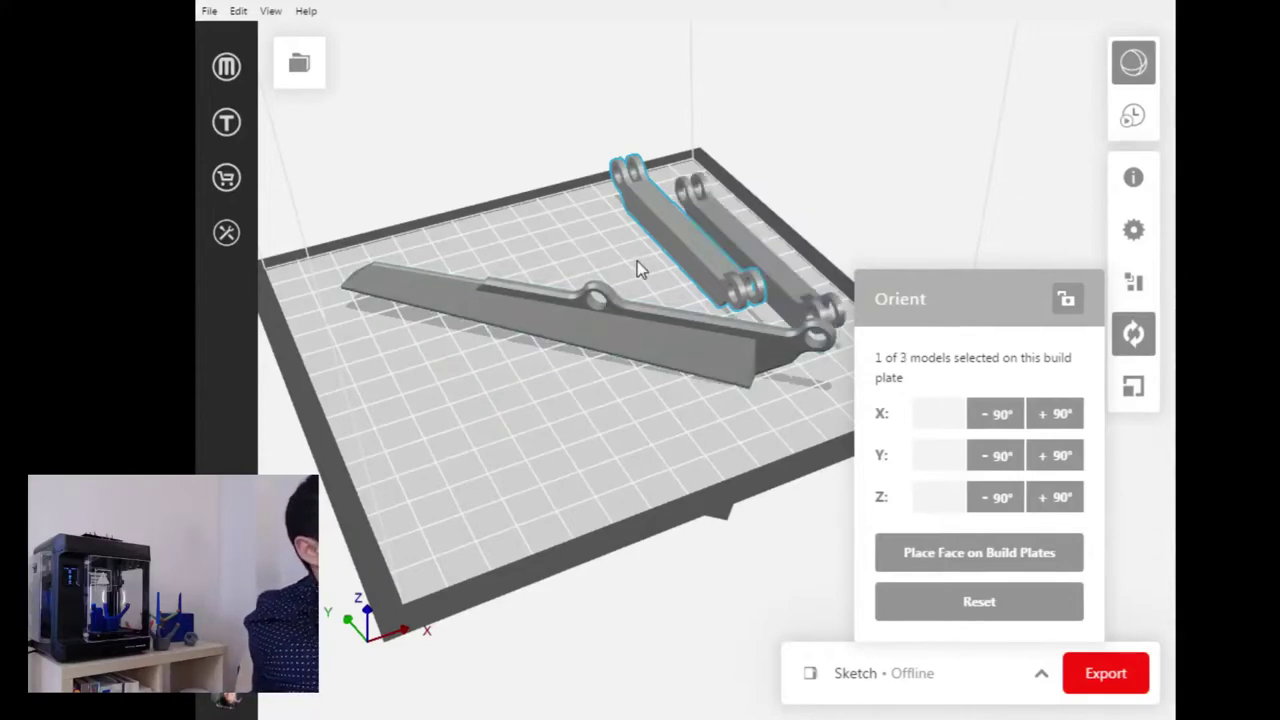
pyautogui.hotkey('ctrl', 'd')
# - Drag the falange copies into a side-by-side row next to the diagonal finger
pyautogui.moveTo(490, 195); pyautogui.dragTo(443, 449)
pyautogui.click(510, 535)
pyautogui.moveTo(510, 535); pyautogui.dragTo(630, 160)
pyautogui.moveTo(475, 586); pyautogui.dragTo(692, 164)
pyautogui.click(583, 290)
pyautogui.moveTo(586, 291); pyautogui.dragTo(700, 380)
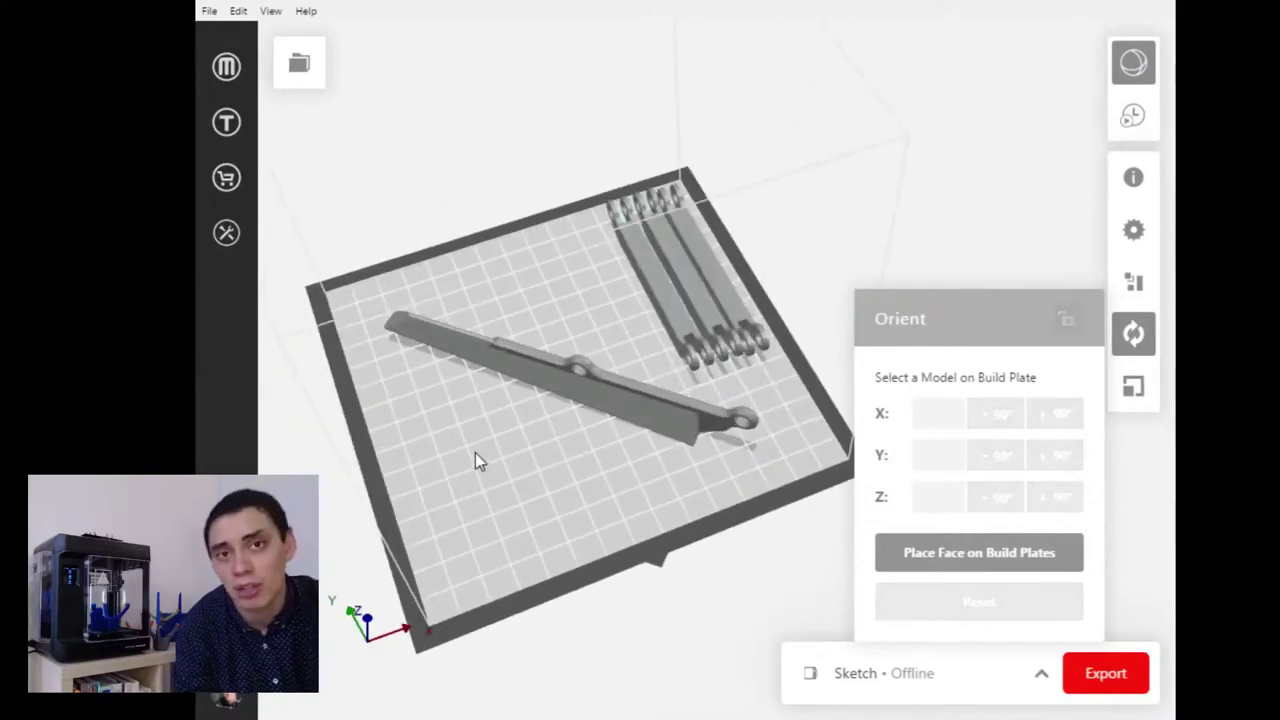